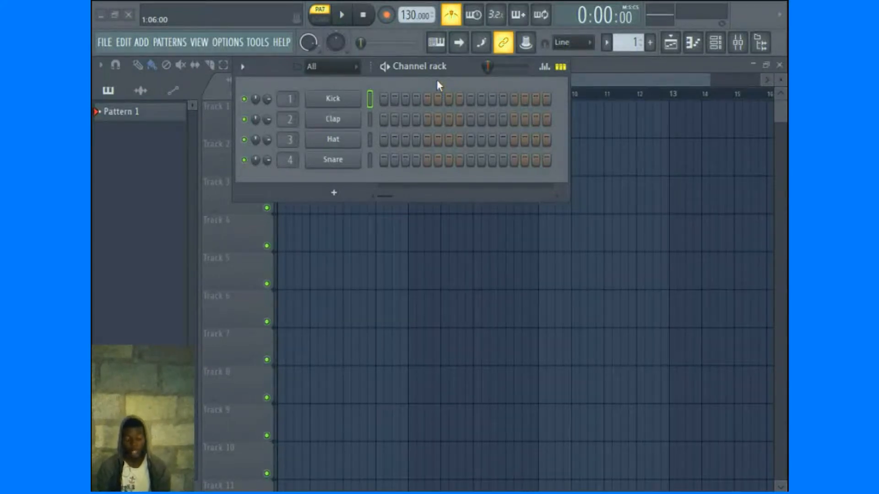
# - Toggle the metronome off and on, play the empty pattern to hear its beat, and stop playback
pyautogui.click(455, 18)
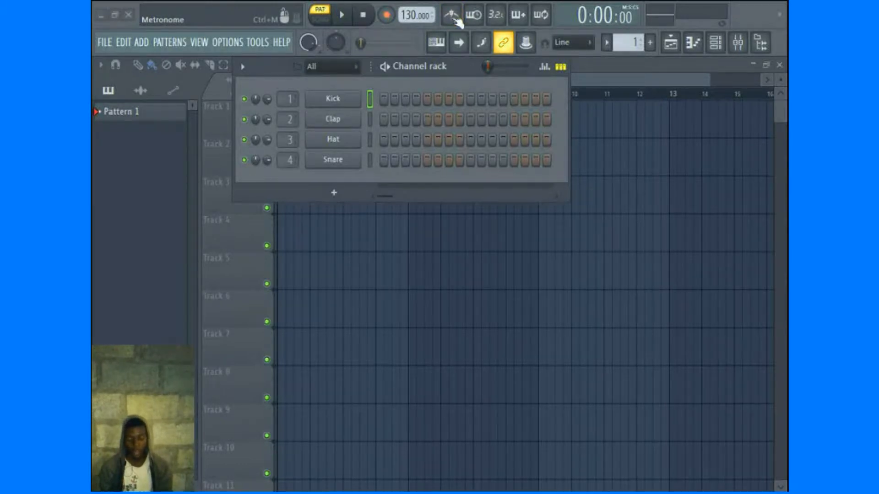
pyautogui.click(452, 16)
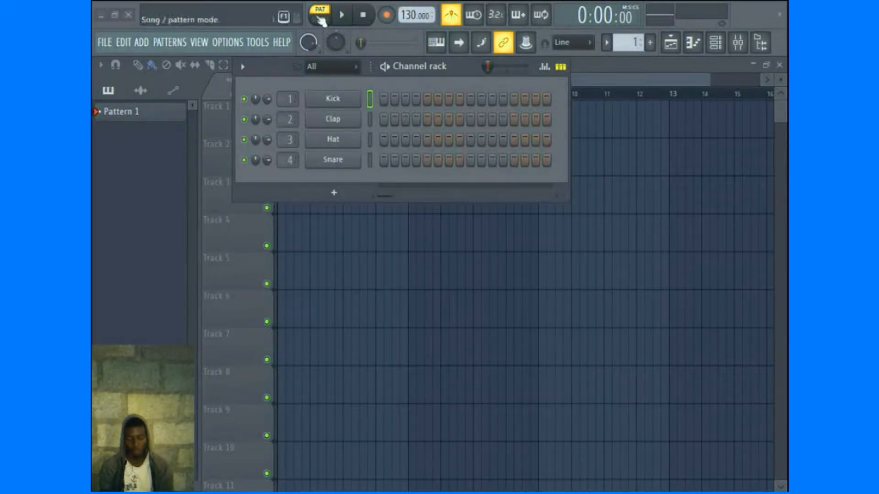
pyautogui.click(342, 15)
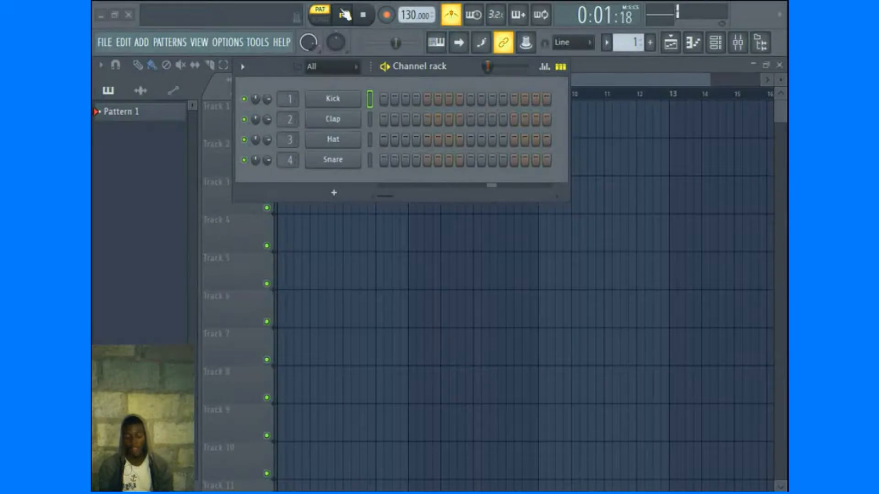
pyautogui.click(363, 14)
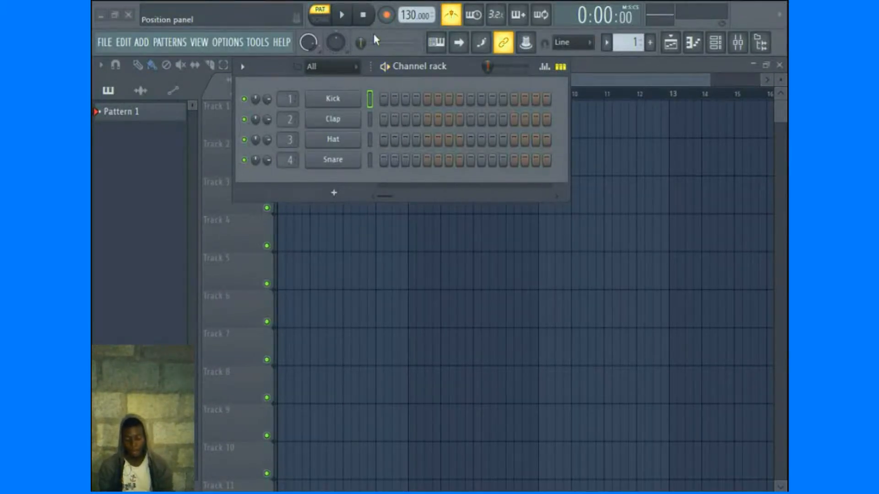
# - Play the metronome at the current speed and set the project tempo to 100 BPM
pyautogui.moveTo(466, 71); pyautogui.dragTo(472, 83)
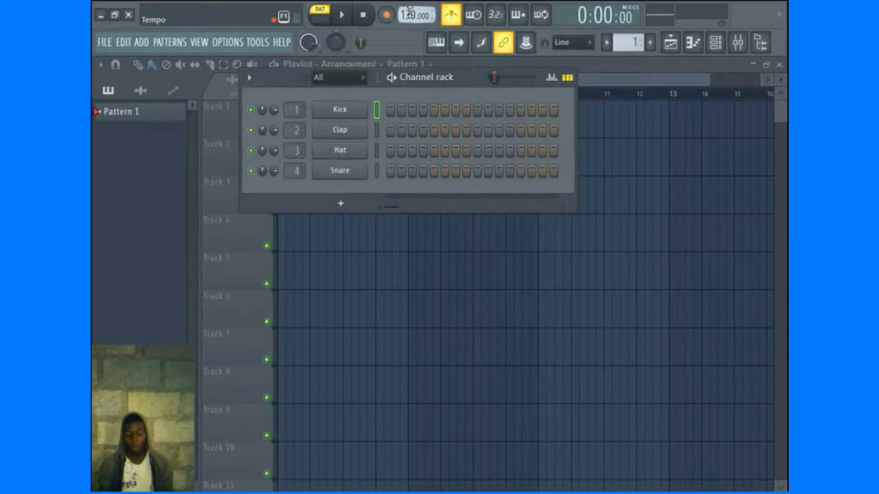
pyautogui.click(344, 16)
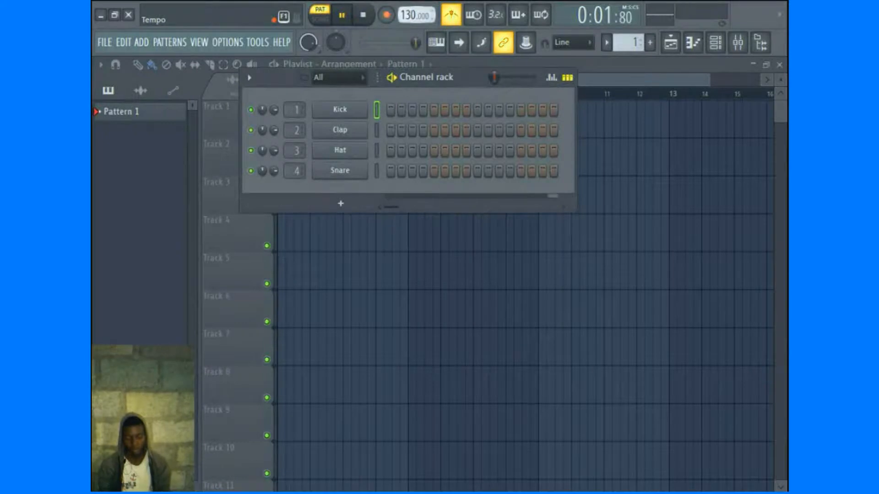
pyautogui.moveTo(409, 15); pyautogui.dragTo(408, 43)
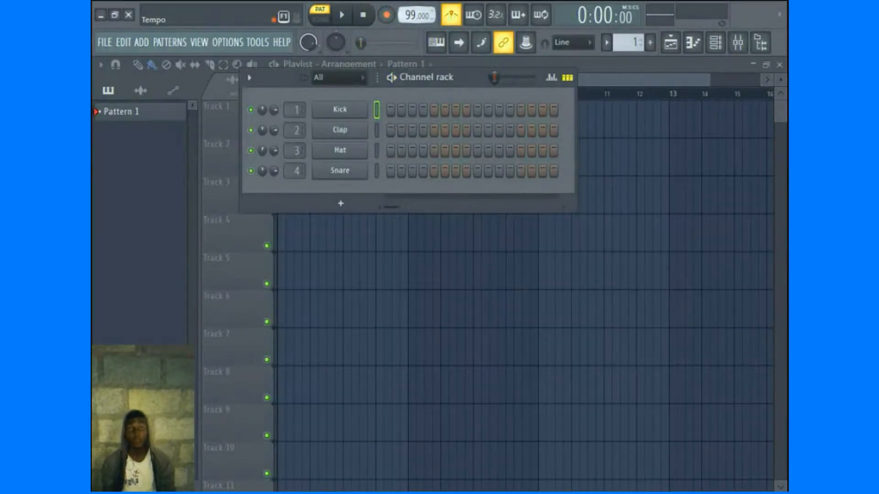
pyautogui.scroll(1, 417, 15)
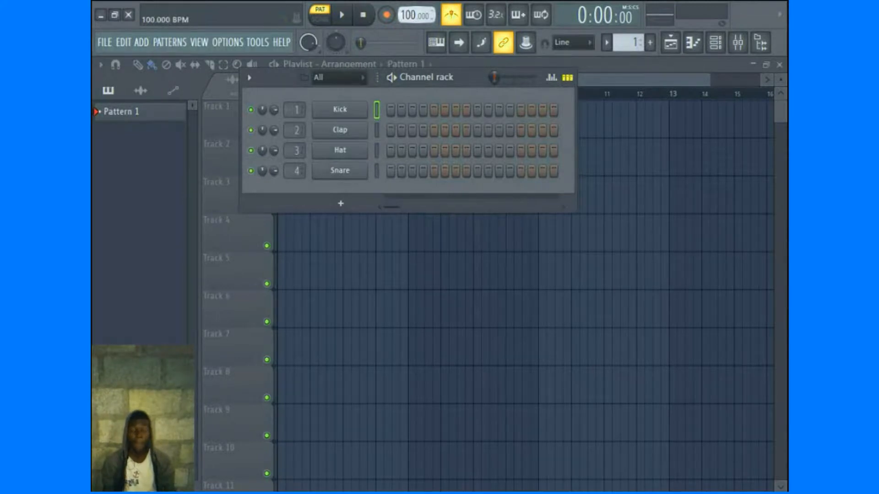
# - Choose Cowbell as the metronome sound and turn the metronome off
pyautogui.rightClick(451, 18)
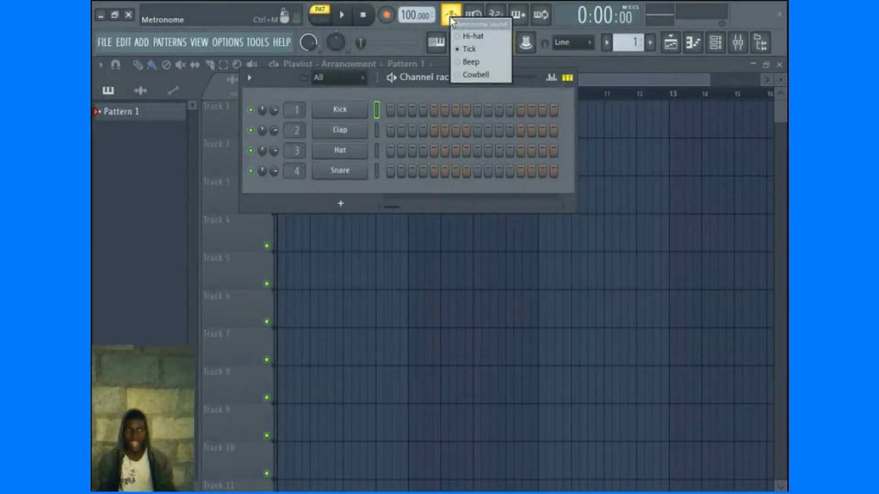
pyautogui.click(475, 74)
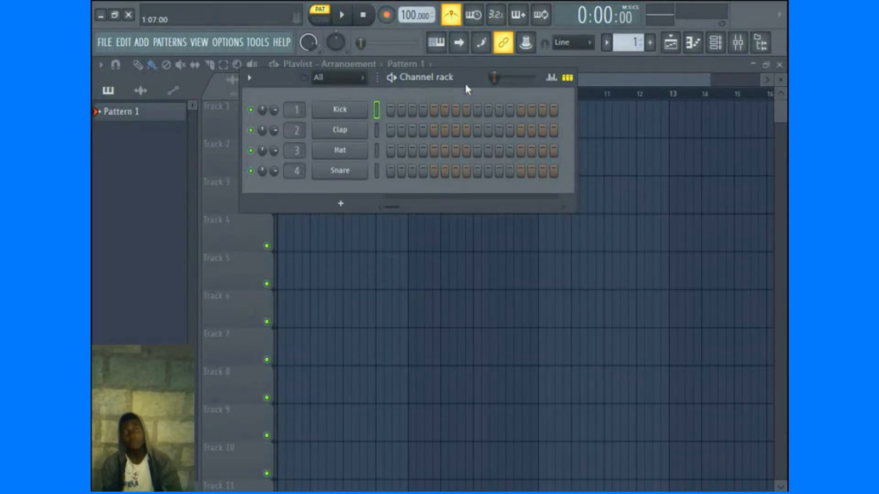
pyautogui.moveTo(466, 84); pyautogui.dragTo(491, 95)
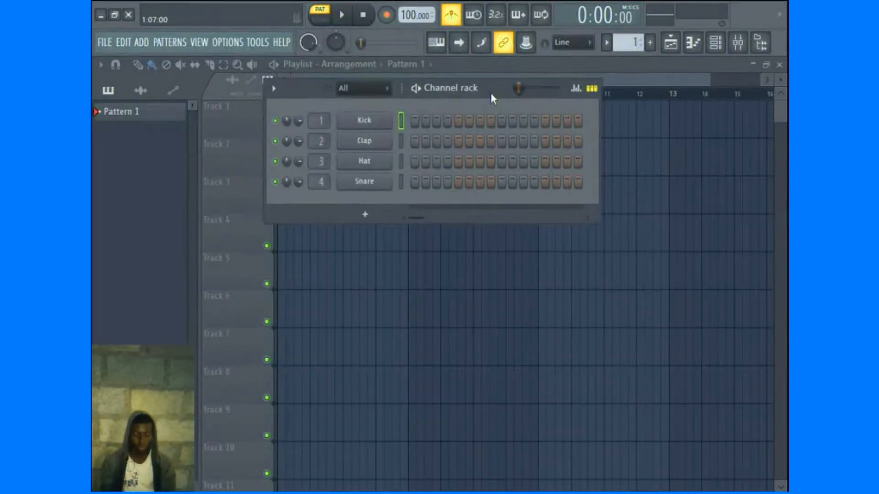
pyautogui.click(452, 16)
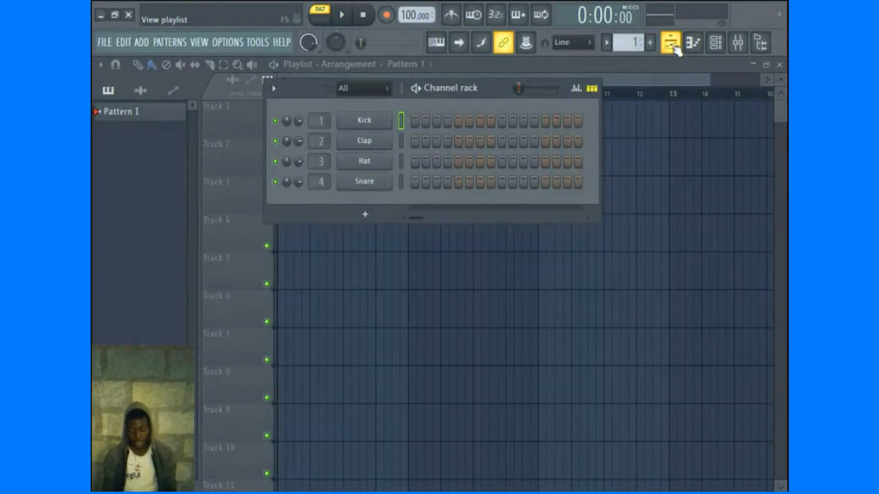
# - Show the browser and preview Attack Hat 11 from the Hi Hats folder of the Drums (ModeAudio) pack
pyautogui.click(764, 47)
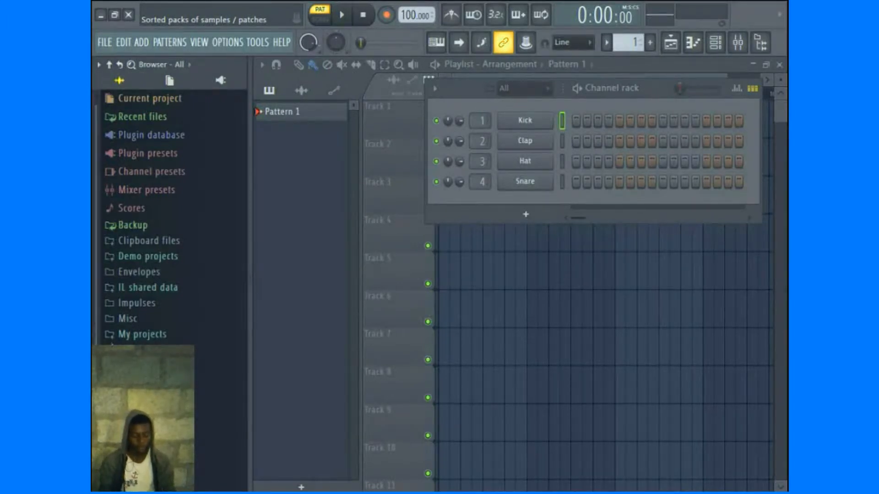
pyautogui.scroll(-1, 97, 334)
pyautogui.click(169, 286)
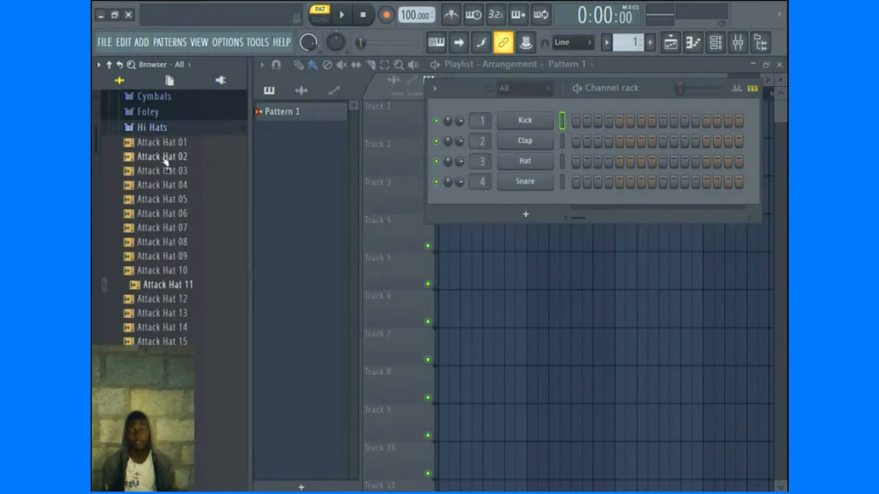
pyautogui.click(154, 132)
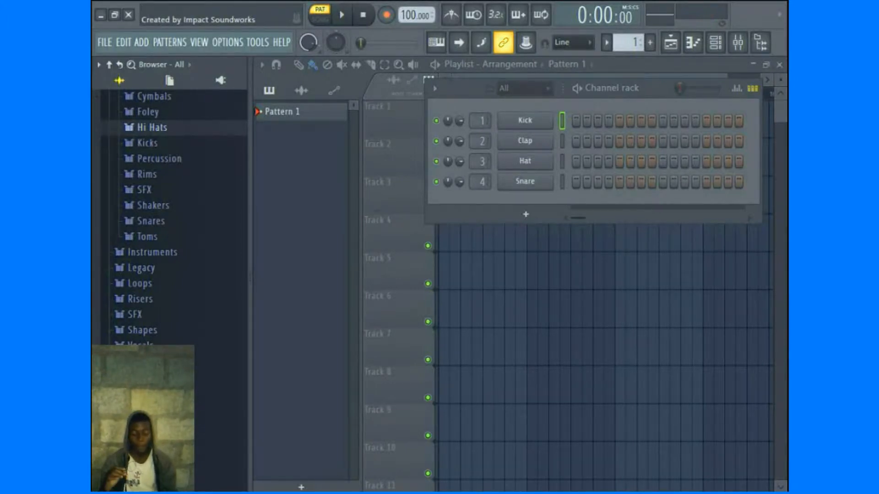
pyautogui.scroll(5, 143, 197)
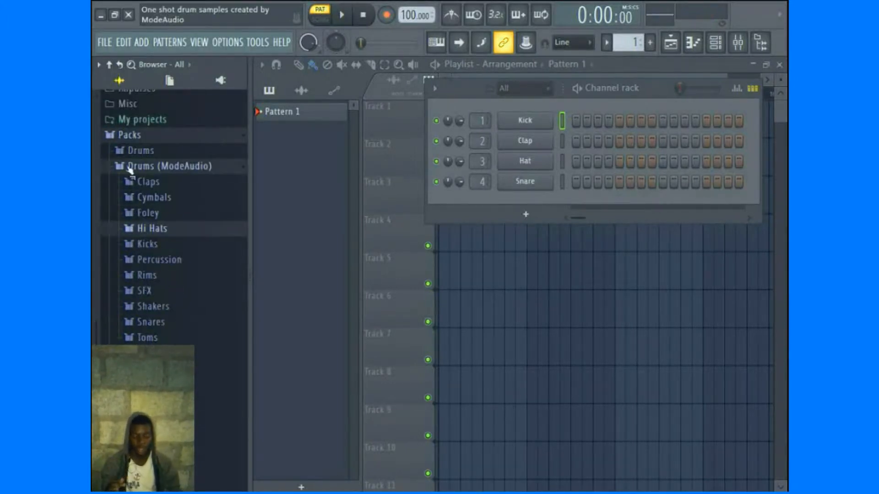
pyautogui.click(130, 167)
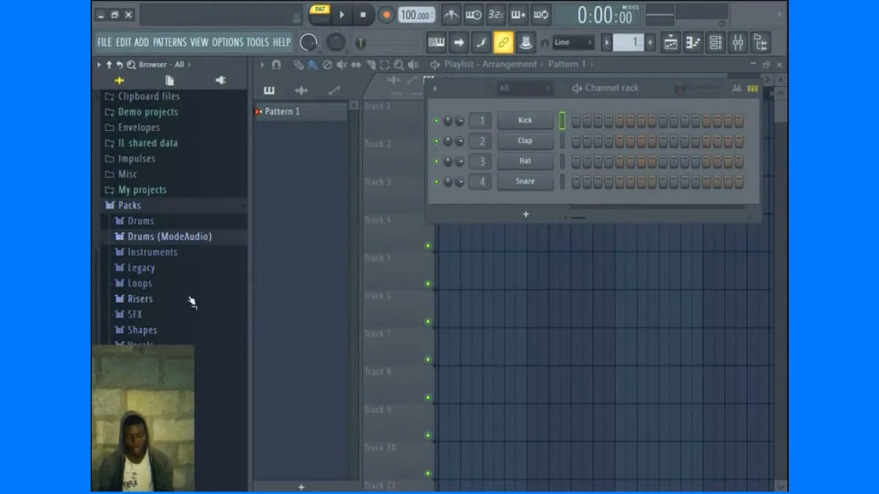
# - Preview Attack Kick 06, 03 and 07 from the Kicks folder of the Drums (ModeAudio) pack
pyautogui.click(156, 235)
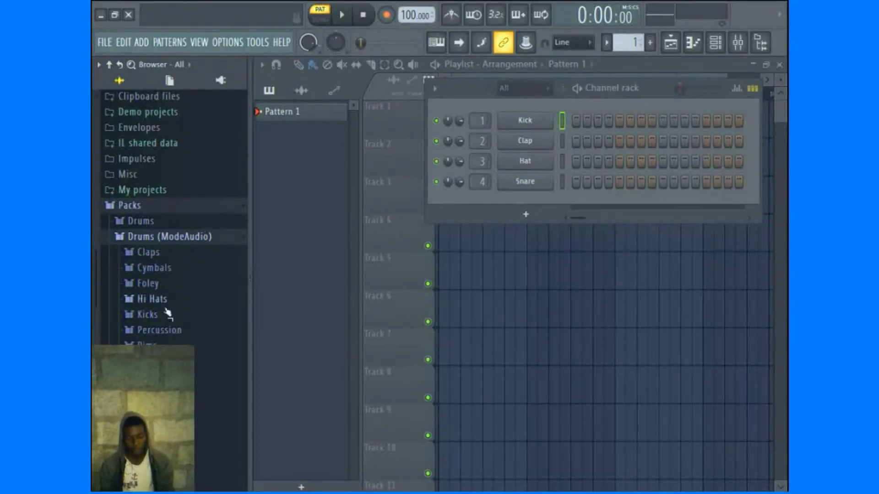
pyautogui.click(151, 315)
pyautogui.click(167, 236)
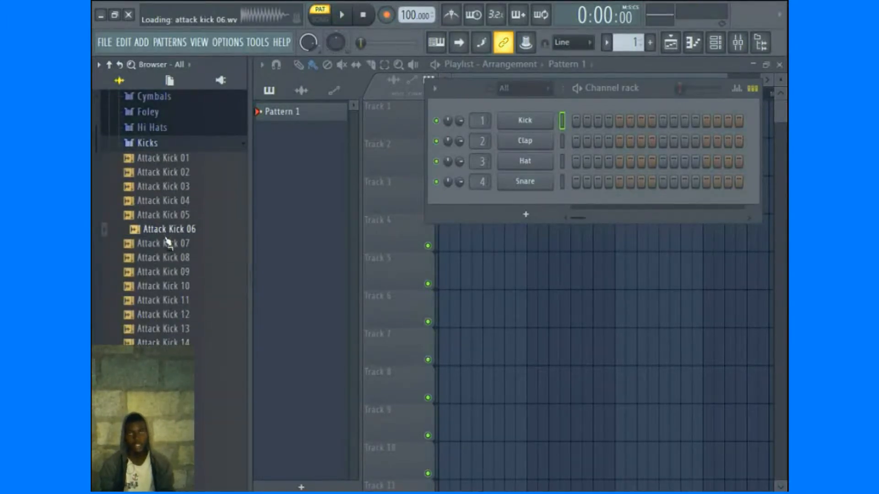
pyautogui.click(173, 187)
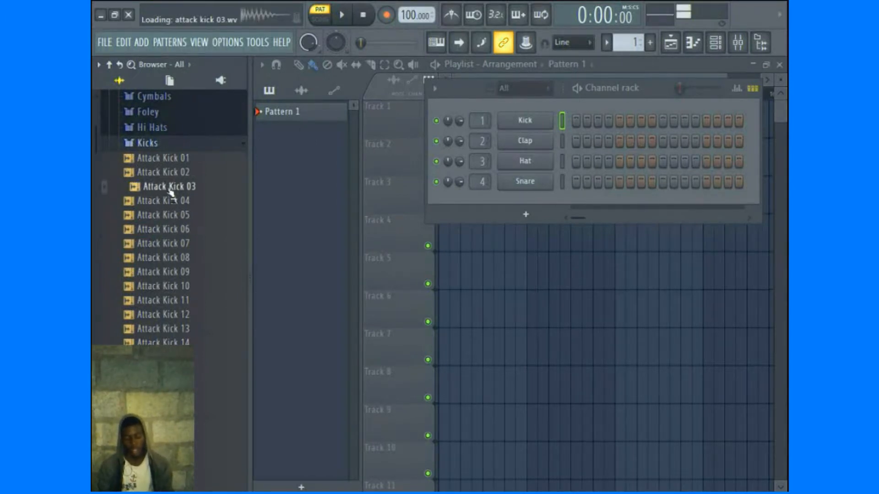
pyautogui.click(169, 243)
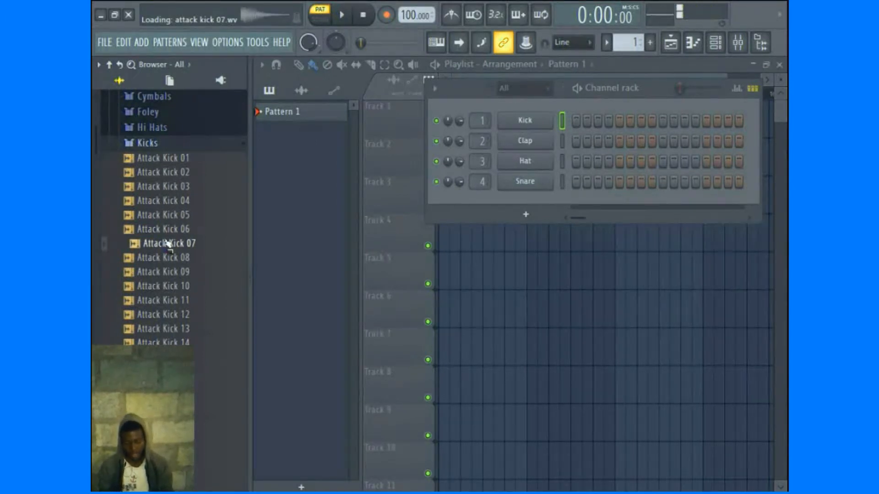
# - Replace the Kick channel's sample with Attack Kick 07
pyautogui.moveTo(168, 243); pyautogui.dragTo(526, 123)
pyautogui.moveTo(655, 86); pyautogui.dragTo(615, 93)
pyautogui.click(148, 281)
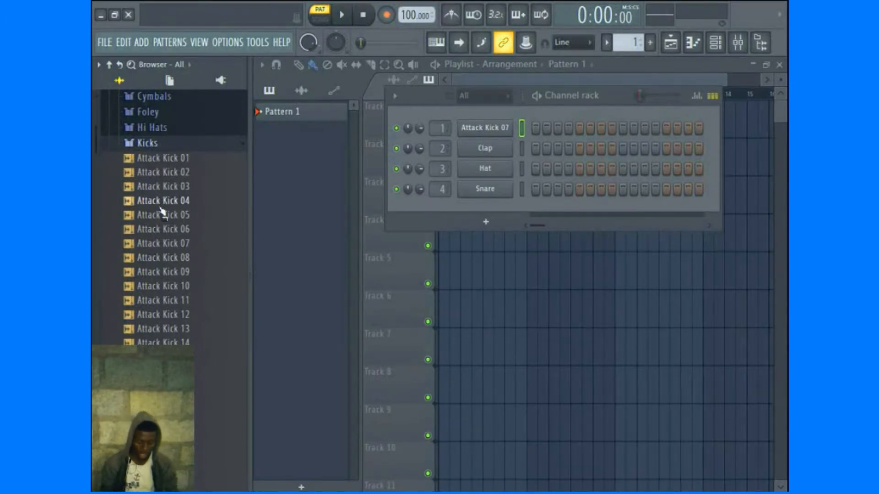
# - Open the Attack Kick 04 sample in a new channel and undo the addition
pyautogui.rightClick(165, 199)
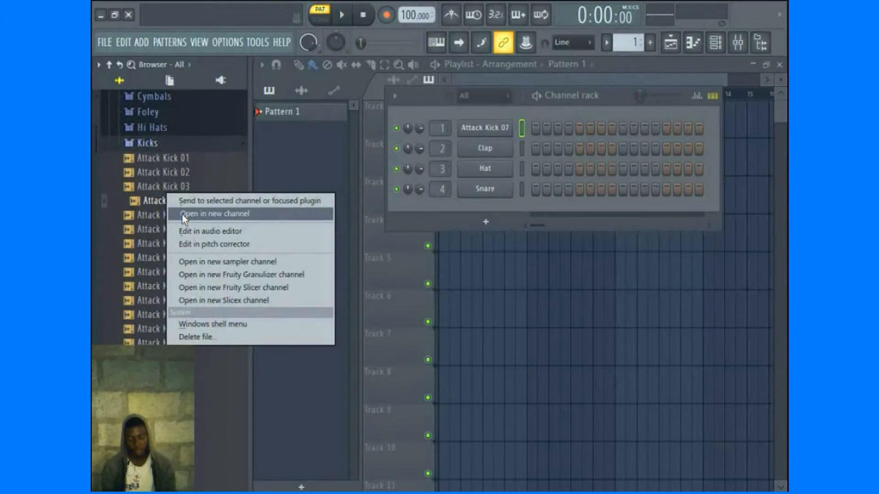
pyautogui.click(183, 215)
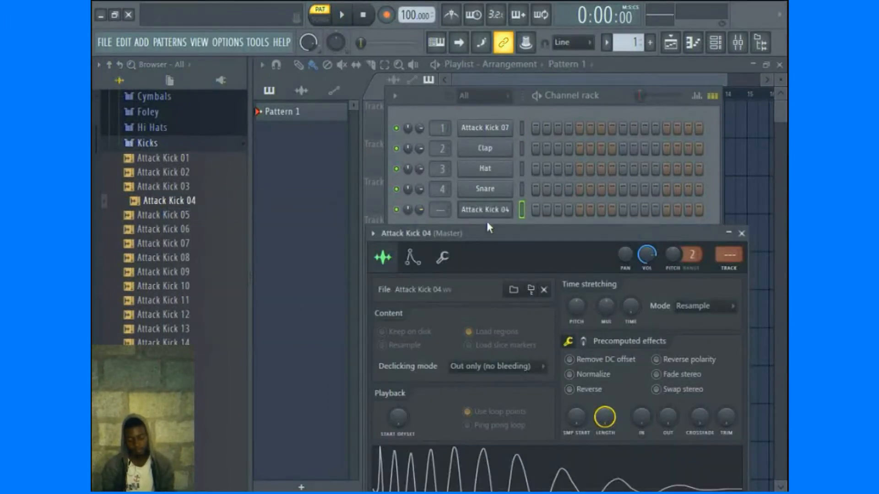
pyautogui.hotkey('ctrl', 'z')
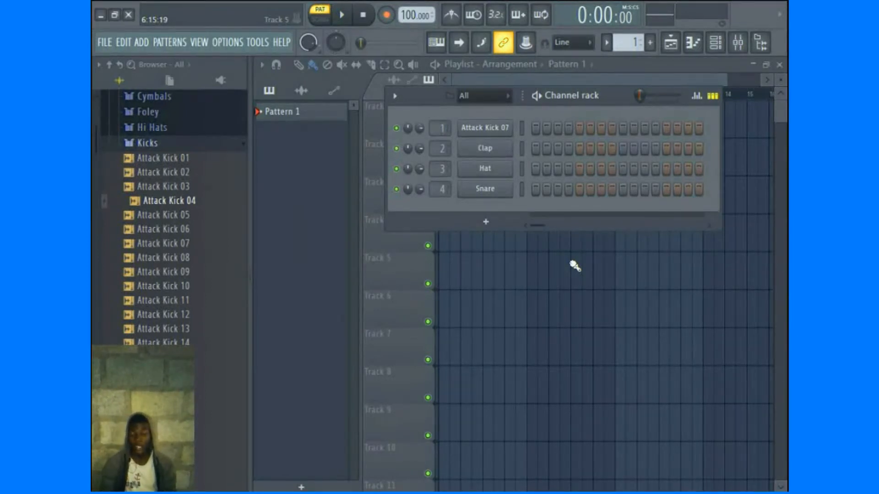
# - Turn the metronome on and briefly play the empty pattern to hear its sound
pyautogui.moveTo(628, 93); pyautogui.dragTo(557, 89)
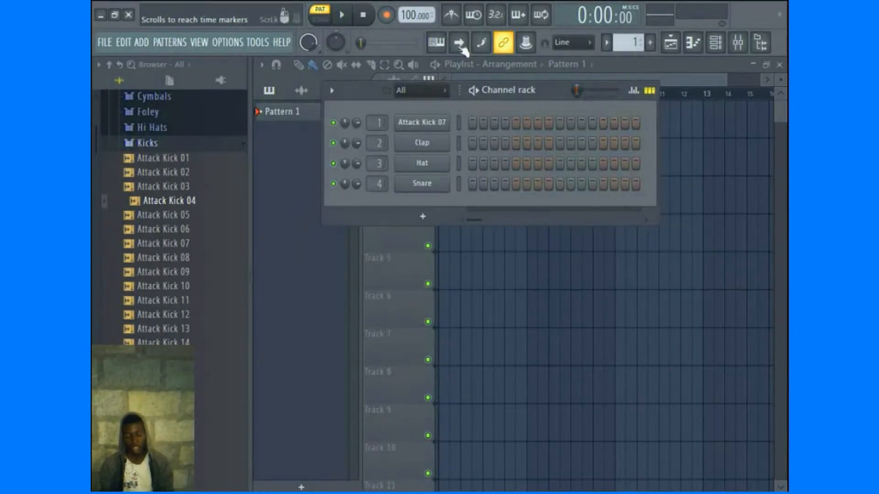
pyautogui.click(458, 21)
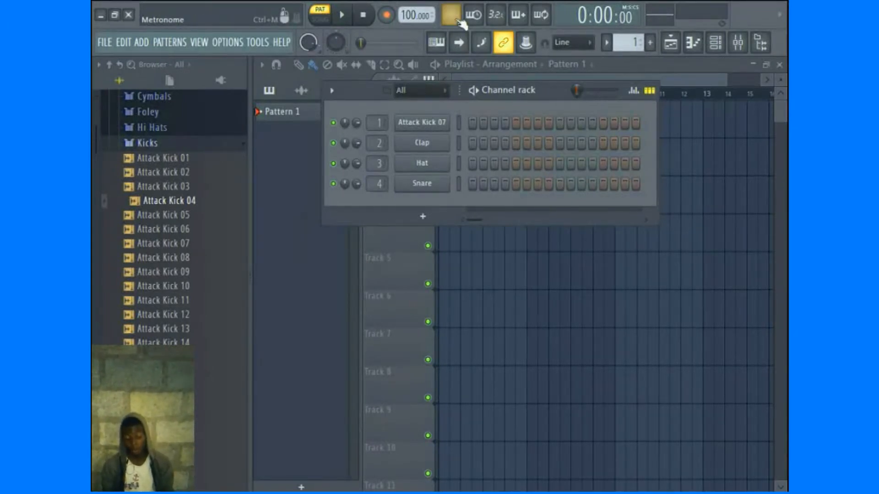
pyautogui.click(344, 14)
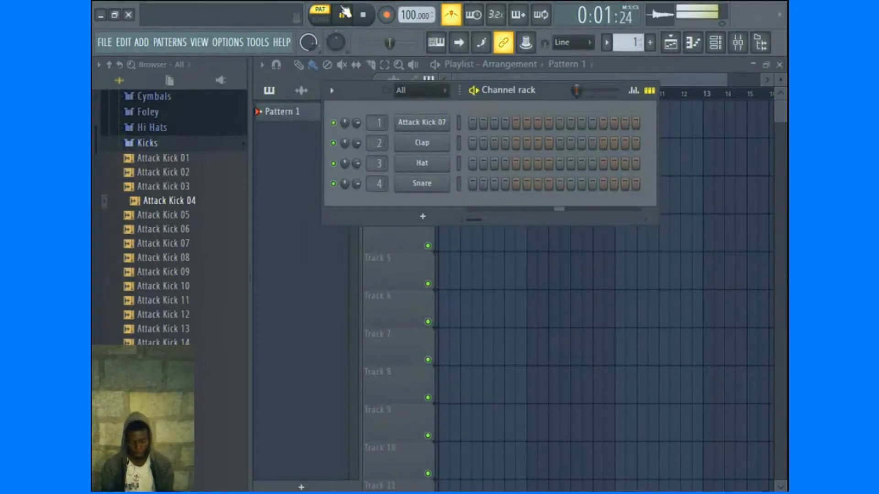
pyautogui.click(344, 13)
# - Set the metronome sound to Tick and play the empty pattern to listen to it
pyautogui.rightClick(450, 15)
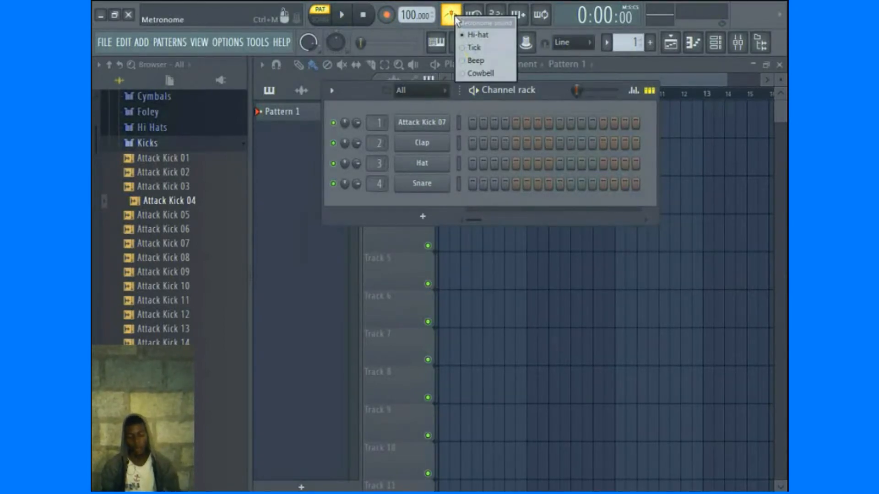
pyautogui.click(463, 49)
pyautogui.click(342, 15)
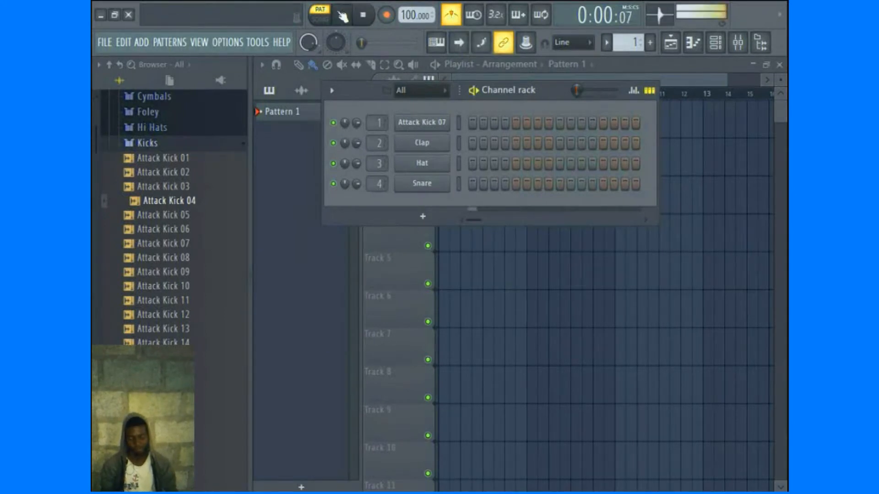
pyautogui.moveTo(488, 94); pyautogui.dragTo(477, 94)
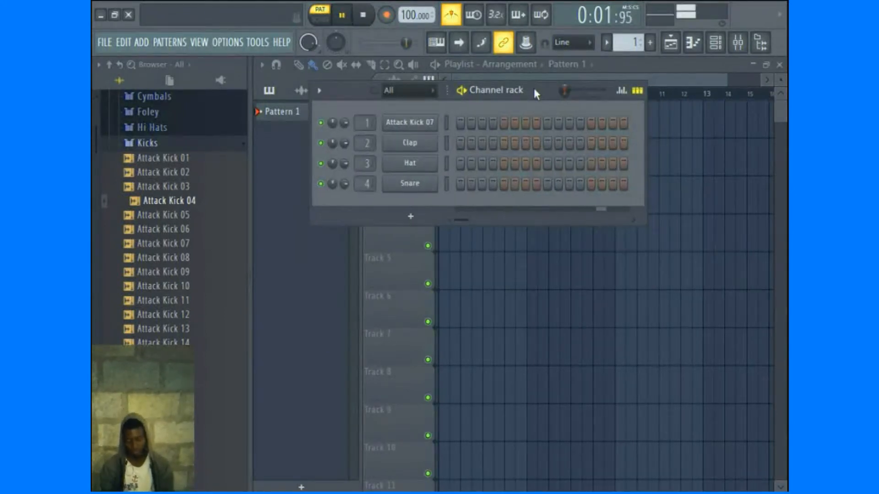
pyautogui.press('space')
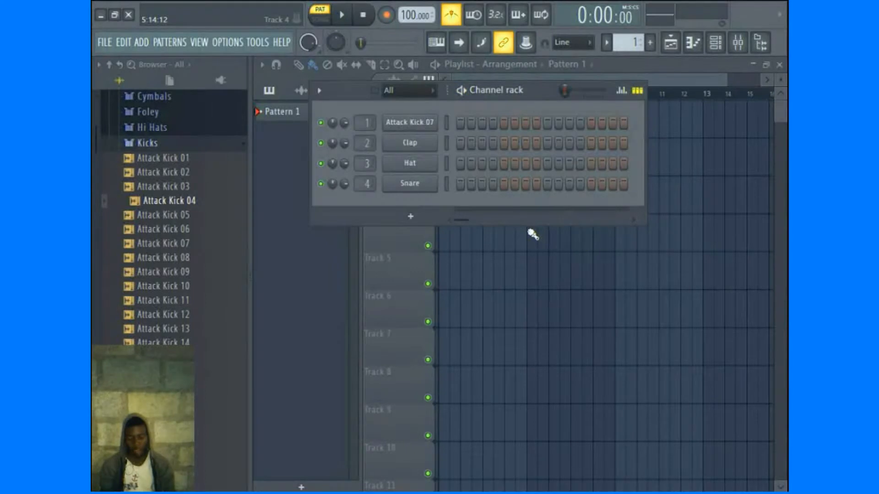
# - Open the Clap, Hat and Snare channels one after another to hear and inspect their samples
pyautogui.click(409, 147)
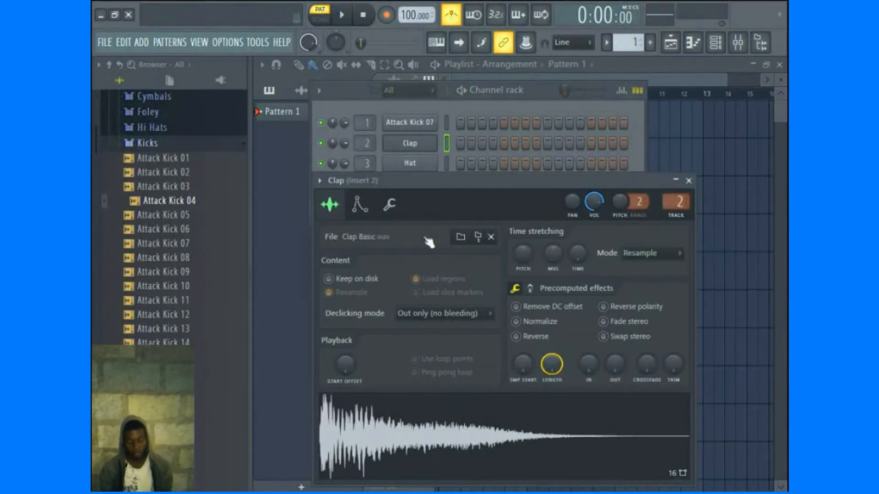
pyautogui.click(427, 166)
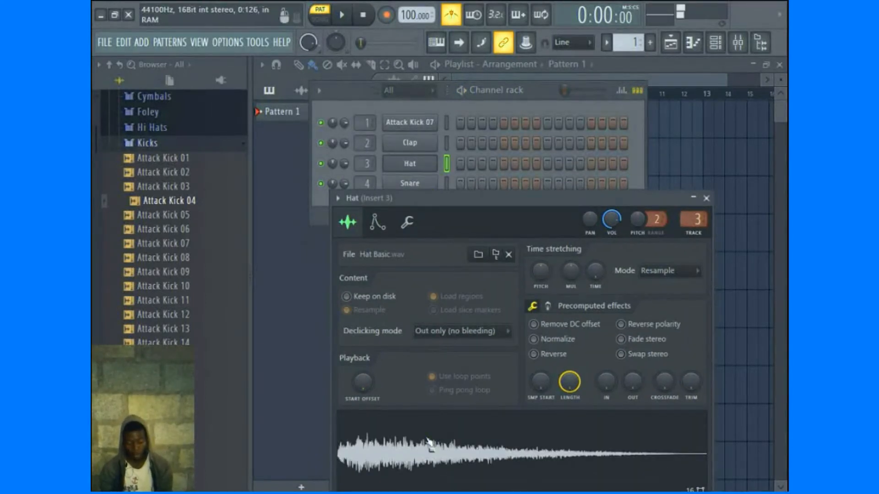
pyautogui.click(410, 185)
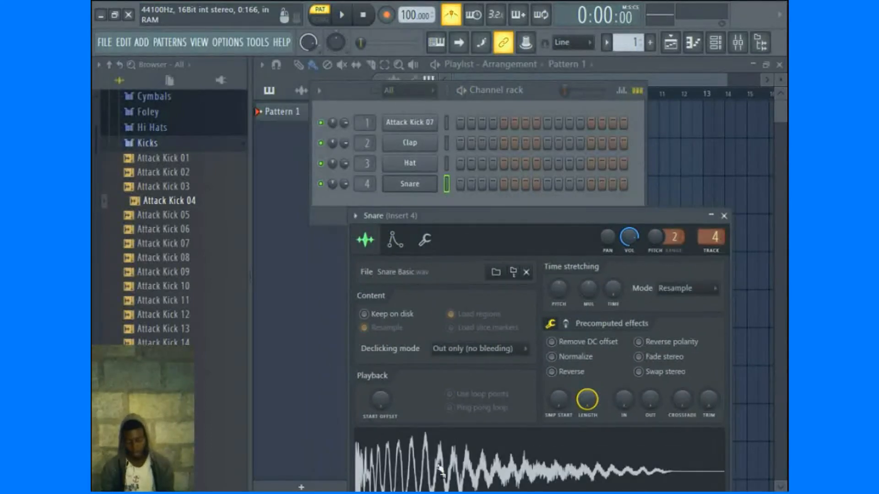
# - Place Snare hits on steps 5 and 13 of the channel rack and start playing the pattern
pyautogui.click(641, 144)
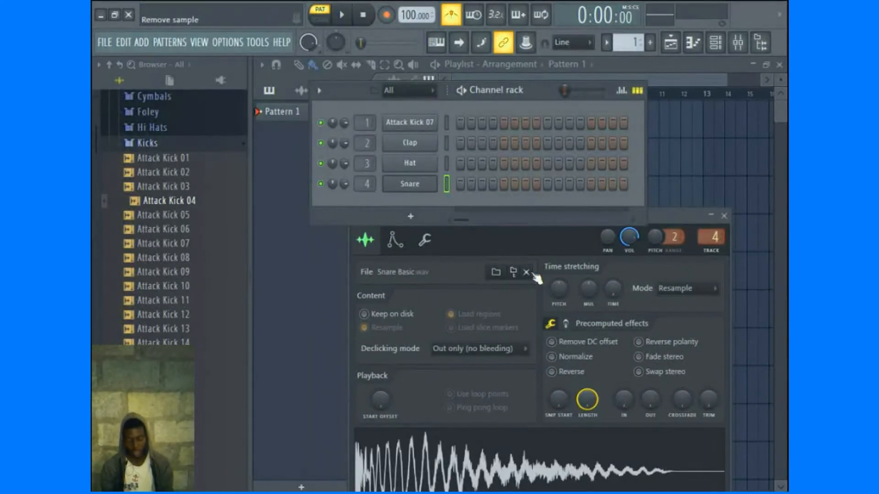
pyautogui.click(503, 184)
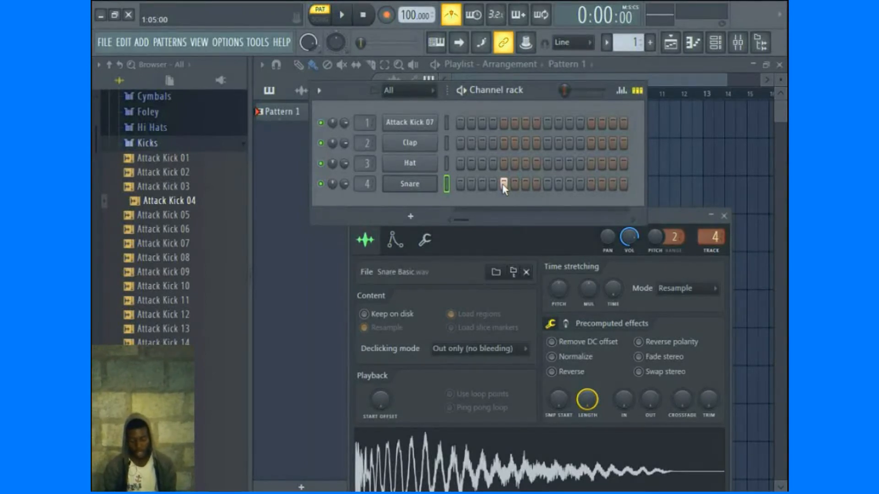
pyautogui.click(591, 183)
pyautogui.press('space')
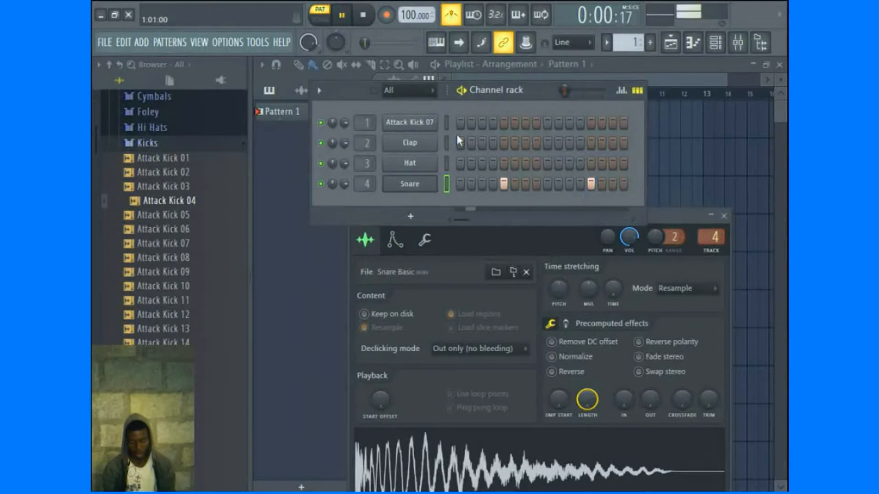
# - Place Attack Kick 07 hits on steps 1, 7 and 11 during playback and stop the pattern
pyautogui.click(461, 121)
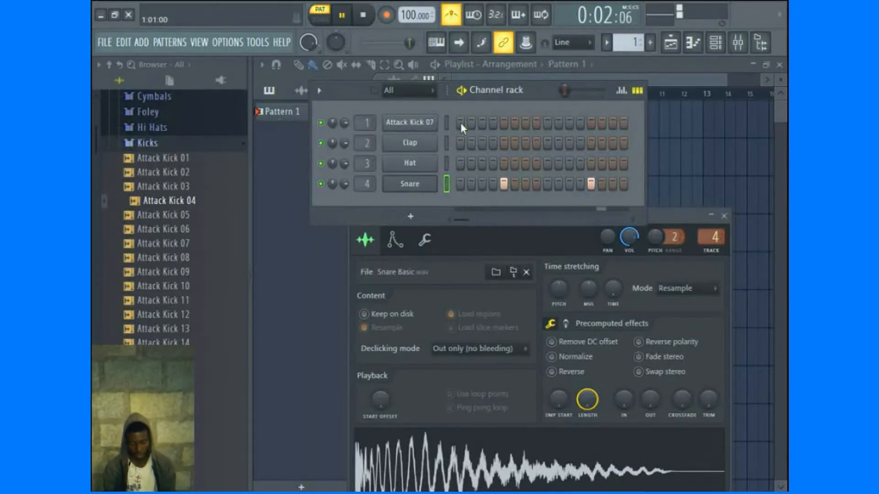
pyautogui.click(526, 122)
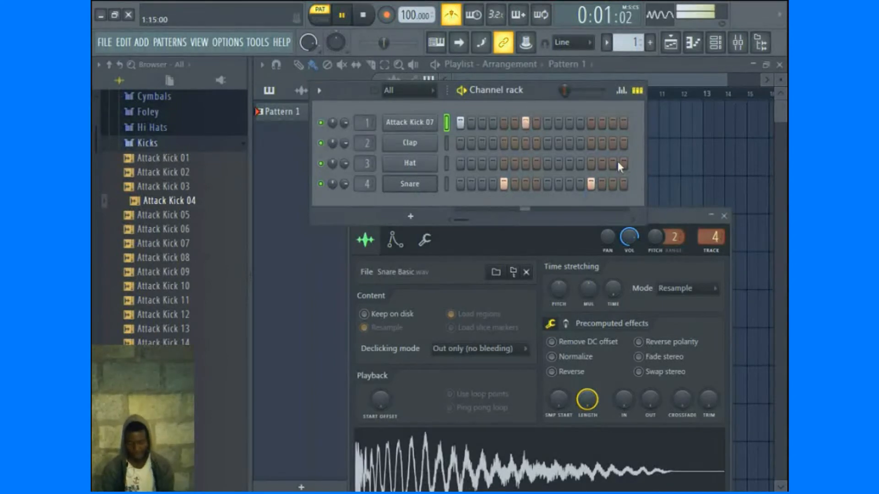
pyautogui.click(569, 122)
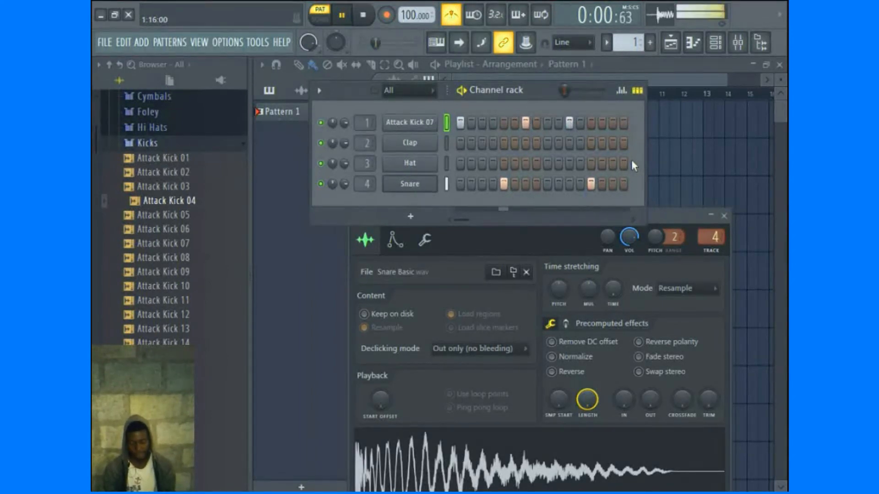
pyautogui.press('space')
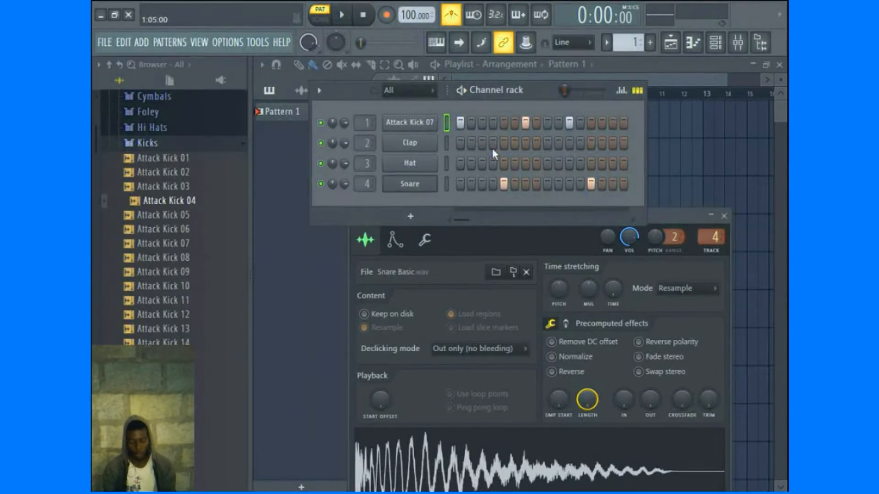
# - Place Hat hits on steps 3, 9 and 15, clearing the trial hit on step 7, and listen to the pattern
pyautogui.click(482, 164)
pyautogui.click(525, 164)
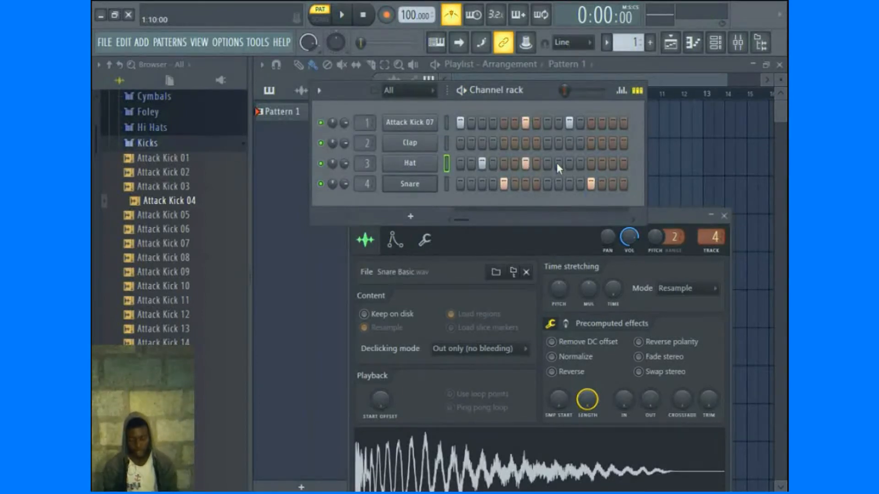
pyautogui.press('space')
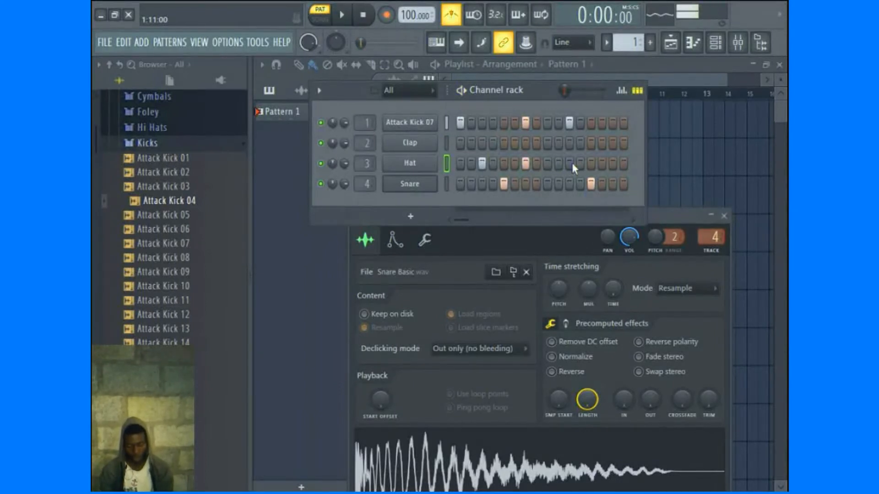
pyautogui.click(524, 163)
pyautogui.click(547, 163)
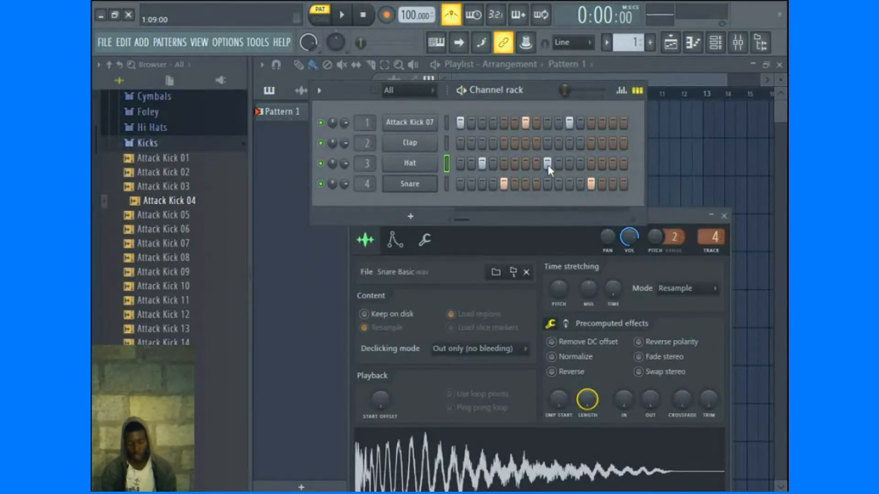
pyautogui.click(612, 164)
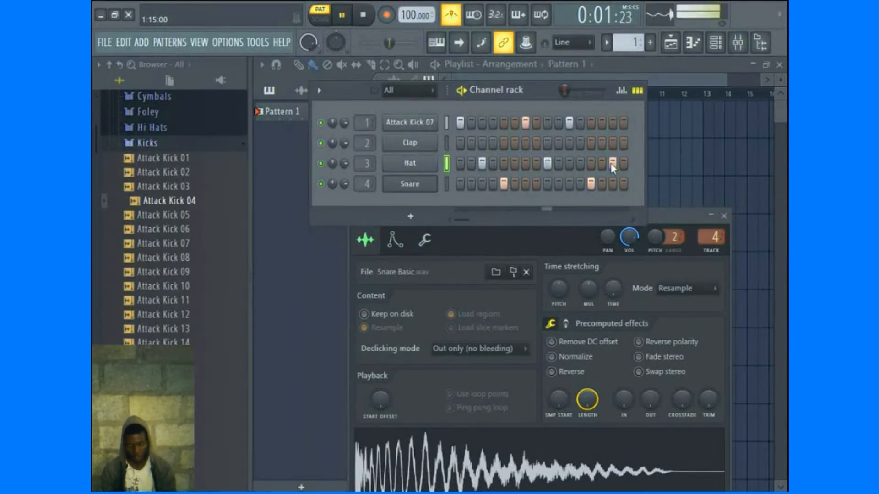
pyautogui.press('space')
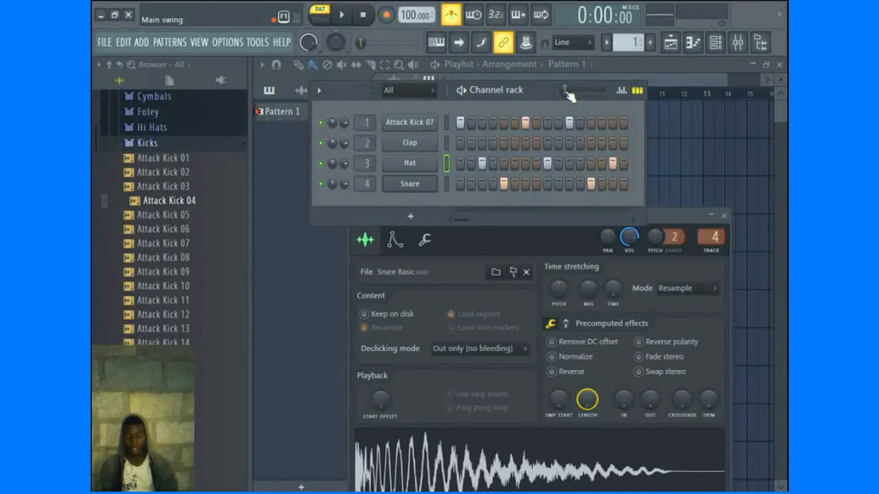
# - Play the pattern while trying out the channel rack's main swing, leaving it back at its starting position
pyautogui.press('space')
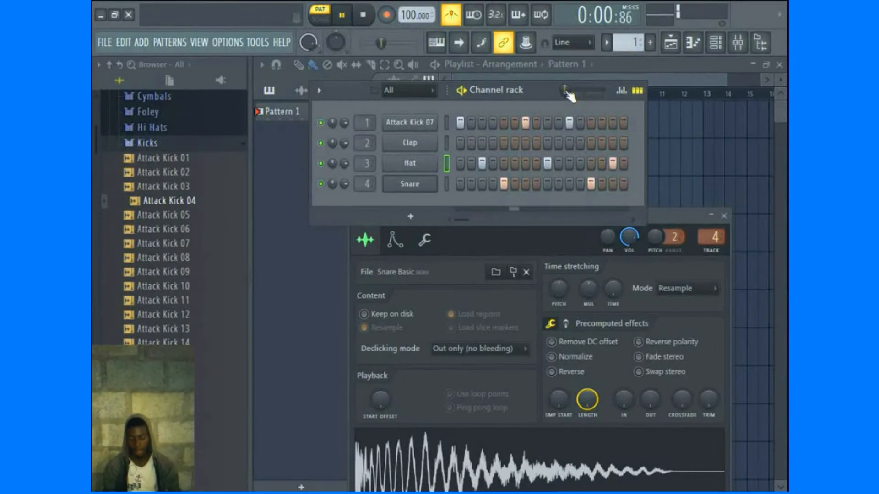
pyautogui.moveTo(571, 91)
pyautogui.mouseDown()
pyautogui.moveTo(602, 90)
pyautogui.moveTo(566, 90)
pyautogui.mouseUp()
pyautogui.press('space')
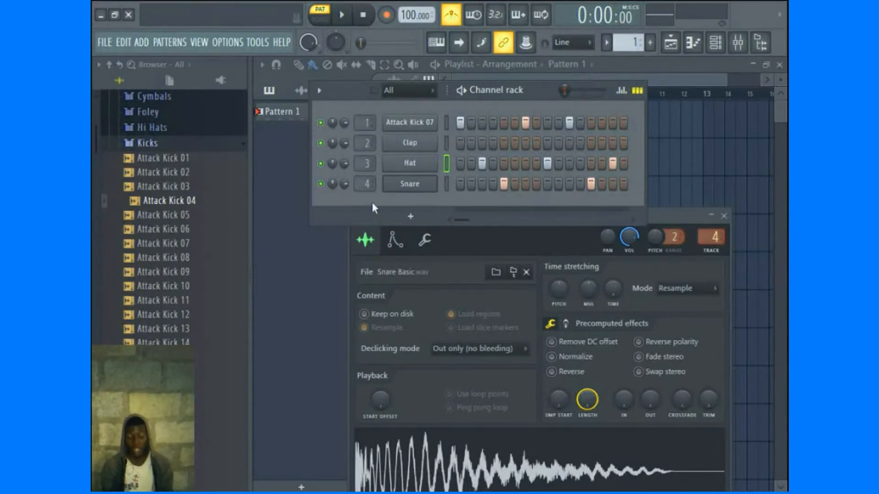
# - View the mixer track assigned to the Attack Kick 07 channel and bring the channel rack back up
pyautogui.doubleClick(364, 124)
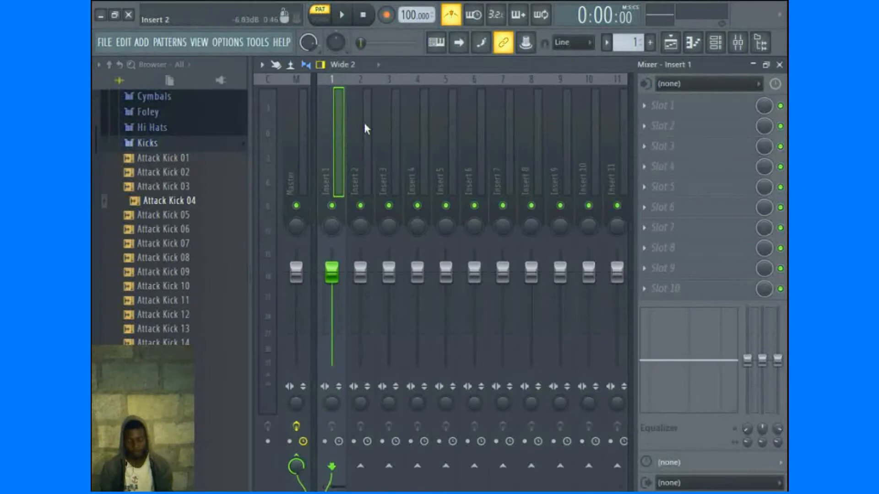
pyautogui.click(715, 42)
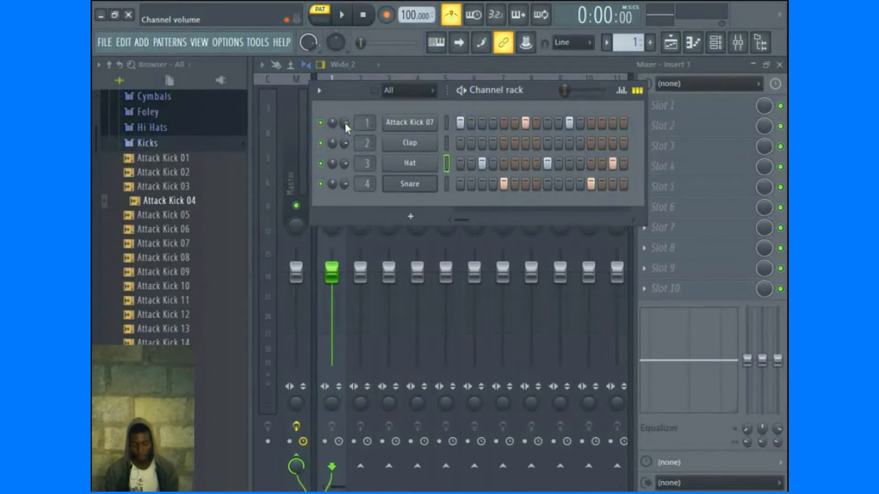
# - Vary the Attack Kick 07 channel's volume during playback, reset it, and switch the metronome off
pyautogui.press('space')
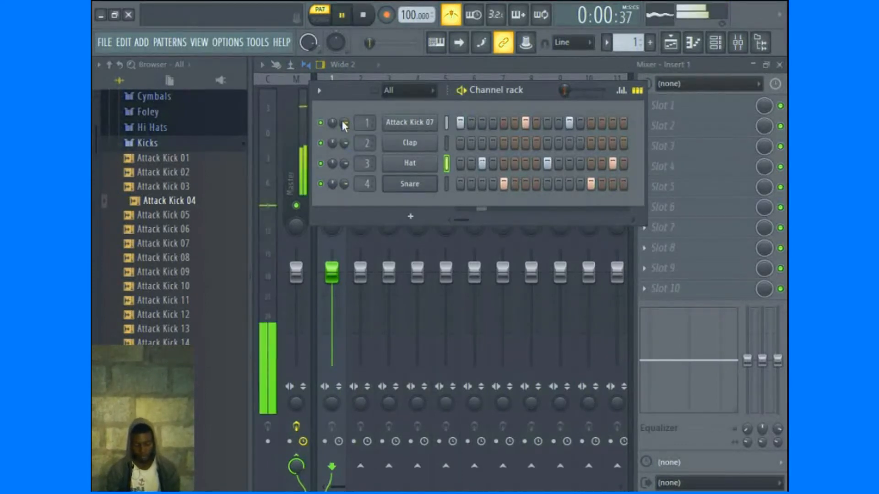
pyautogui.moveTo(345, 124); pyautogui.dragTo(345, 146)
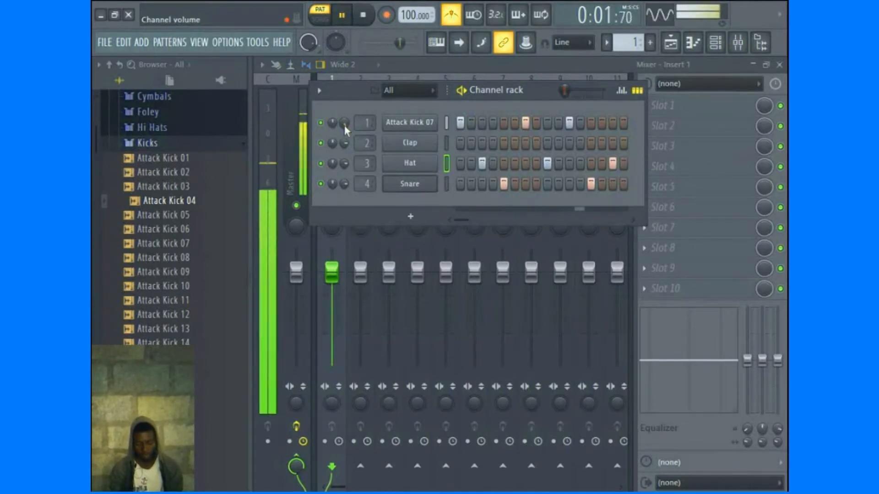
pyautogui.rightClick(342, 123)
pyautogui.click(353, 131)
pyautogui.click(451, 20)
pyautogui.press('space')
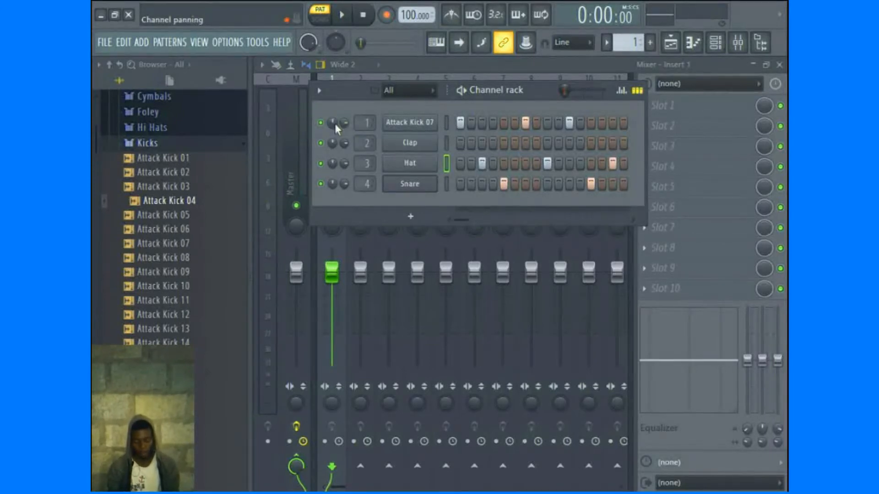
# - Try out the Attack Kick 07 channel's panning while the pattern plays and reset it
pyautogui.press('space')
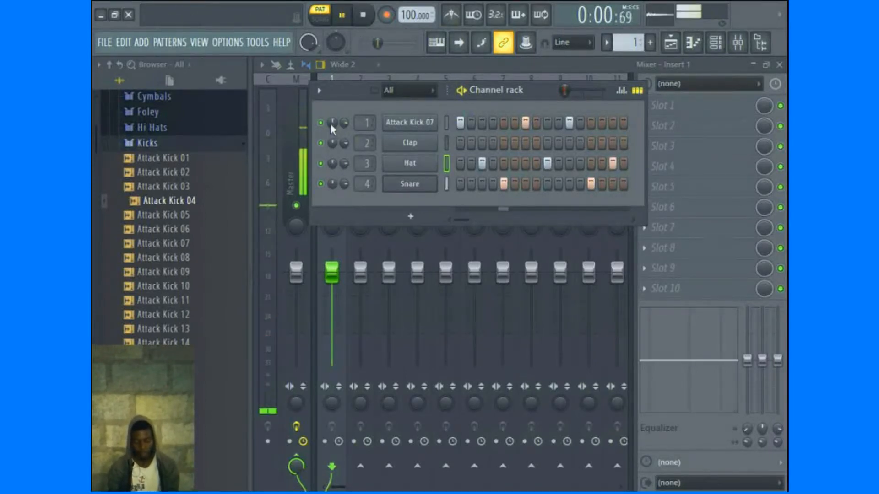
pyautogui.moveTo(334, 131)
pyautogui.mouseDown()
pyautogui.moveTo(334, 156)
pyautogui.moveTo(334, 112)
pyautogui.moveTo(334, 131)
pyautogui.mouseUp()
pyautogui.rightClick(333, 131)
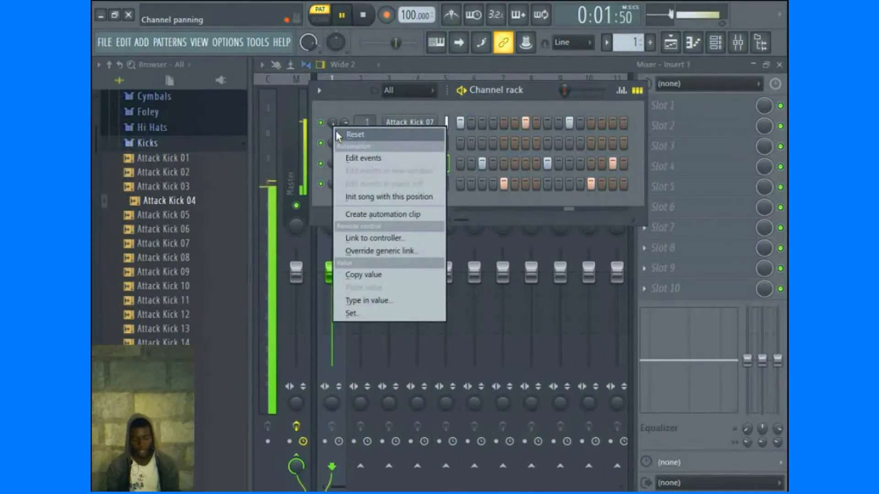
pyautogui.click(341, 131)
pyautogui.press('space')
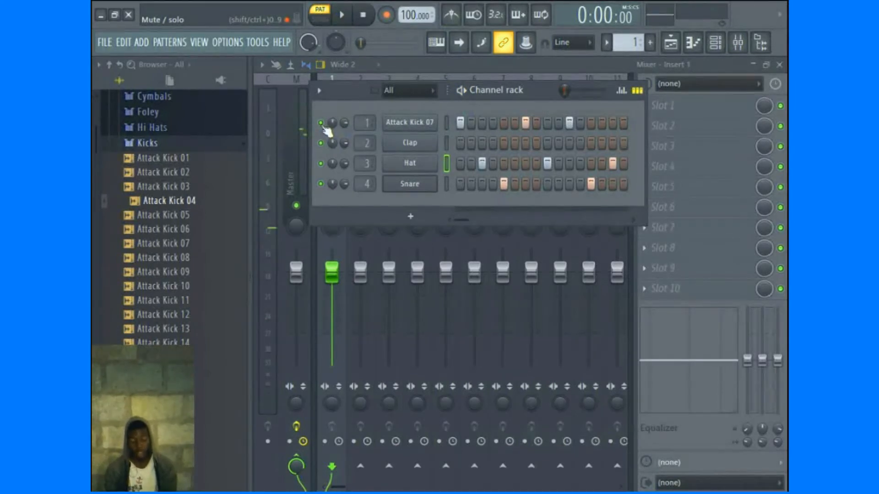
# - Play the pattern with the Attack Kick 07 channel muted, and unmute the channel again
pyautogui.press('space')
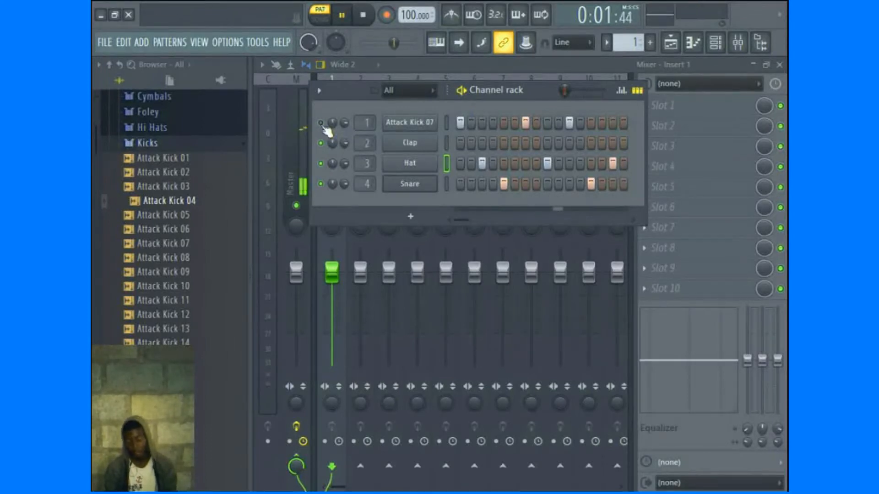
pyautogui.click(322, 124)
pyautogui.press('space')
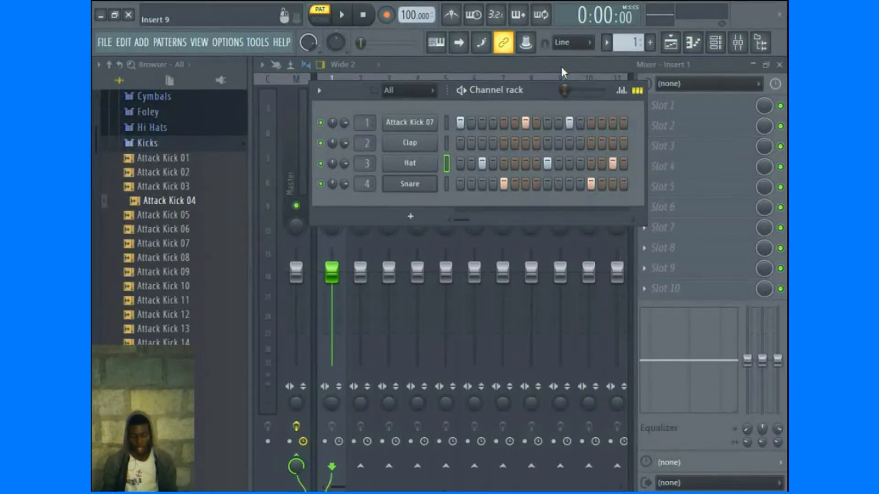
# - Show the playlist in place of the mixer and move the channel rack slightly higher over it
pyautogui.click(671, 46)
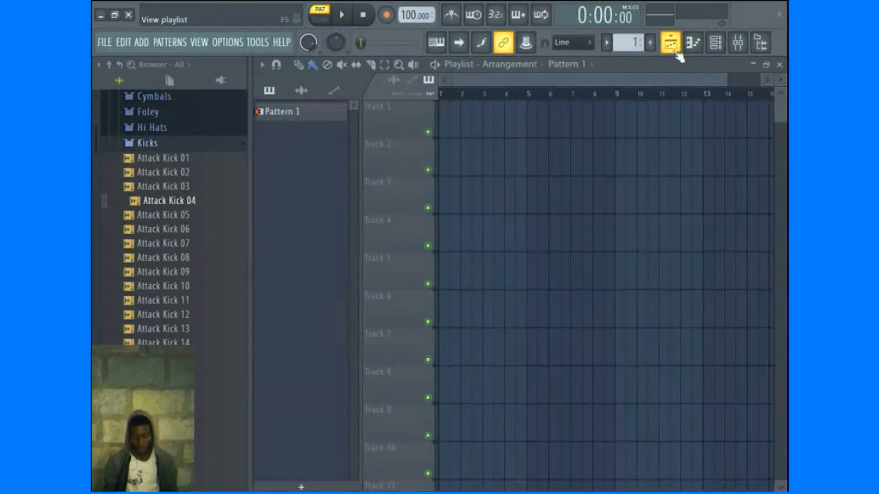
pyautogui.click(710, 42)
pyautogui.moveTo(532, 84); pyautogui.dragTo(542, 71)
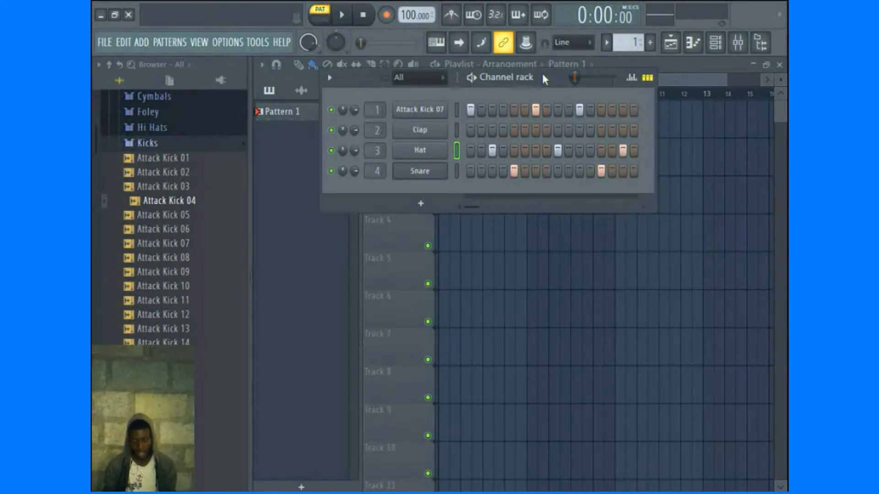
# - Add an FL Keys channel to the channel rack and open its piano roll
pyautogui.click(420, 205)
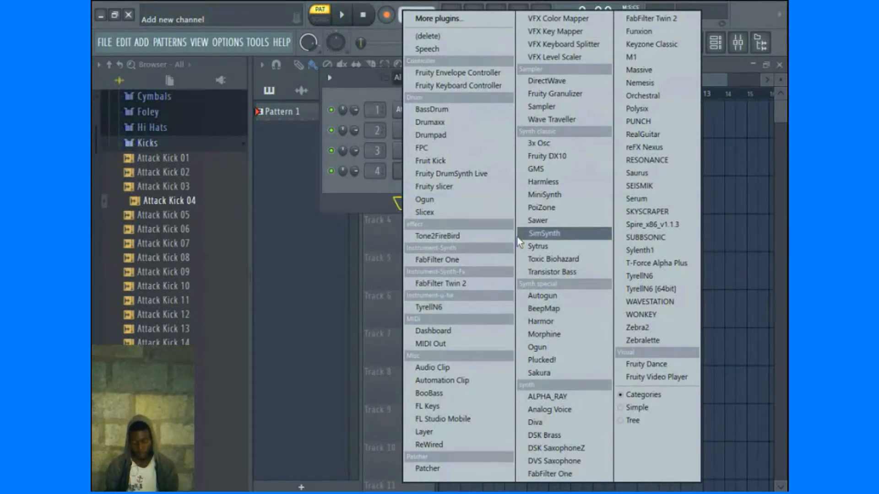
pyautogui.click(442, 407)
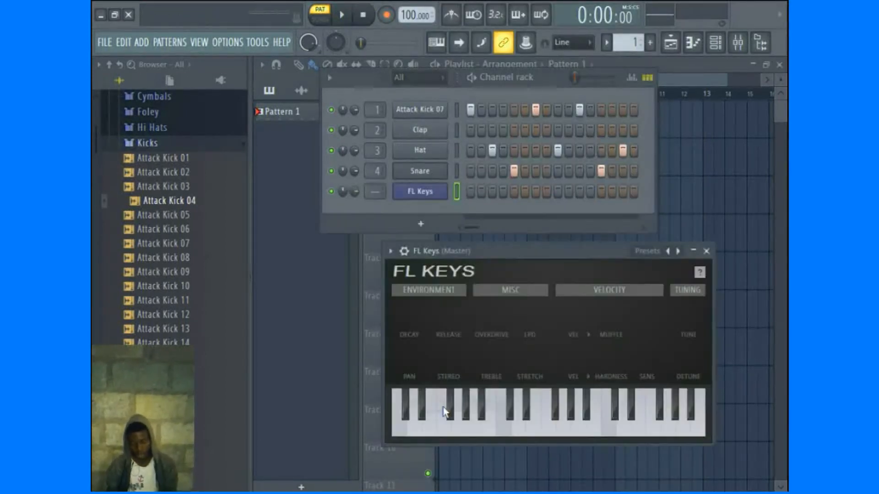
pyautogui.rightClick(412, 193)
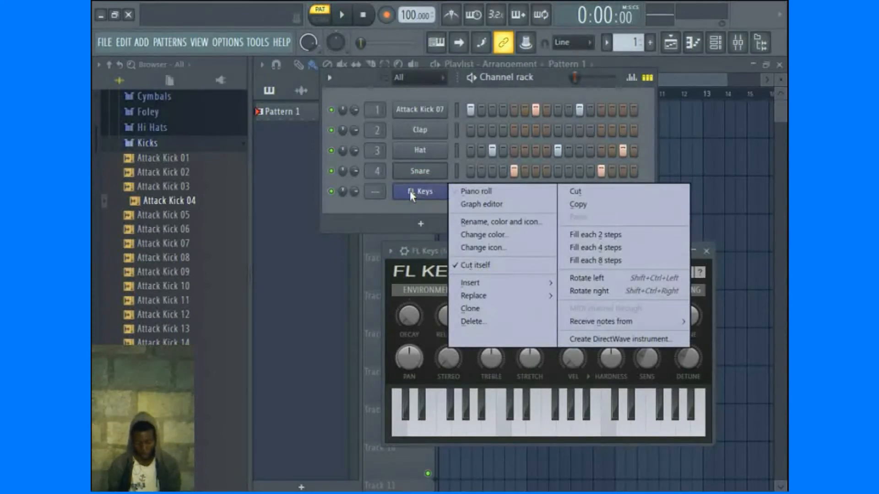
pyautogui.click(456, 193)
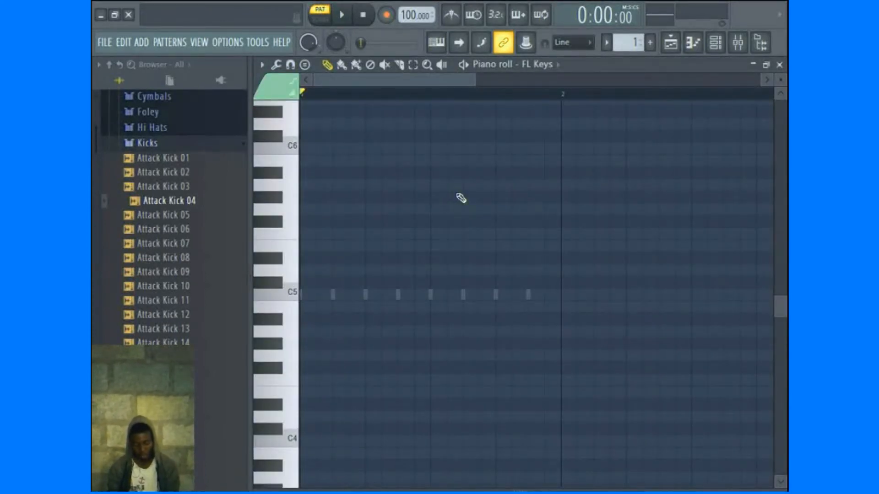
pyautogui.press('space')
pyautogui.press('space')
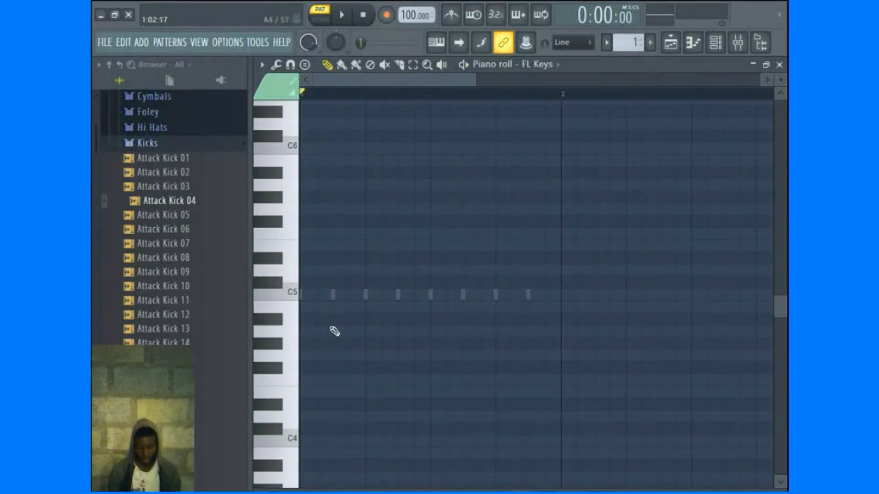
# - Draw a two-step G5 note at the start of bar 1 and an F5 note on step 4, and play them
pyautogui.click(303, 209)
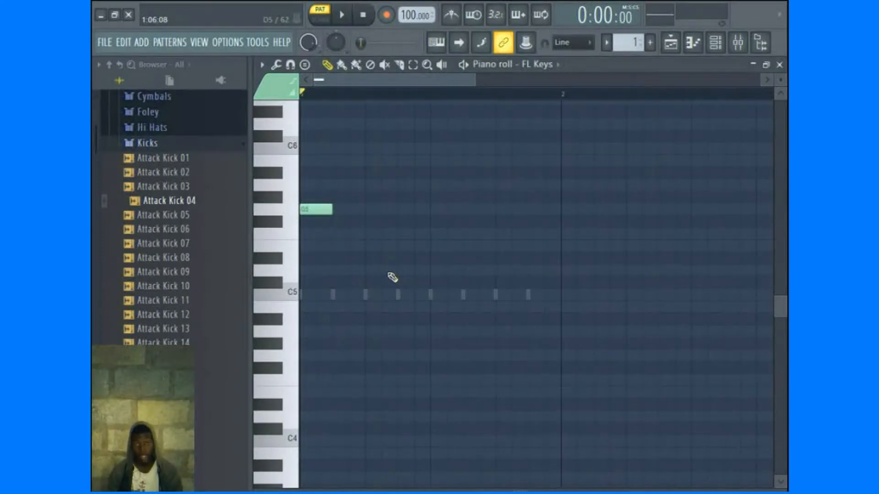
pyautogui.click(352, 234)
pyautogui.press('space')
pyautogui.press('space')
pyautogui.press('space')
pyautogui.press('space')
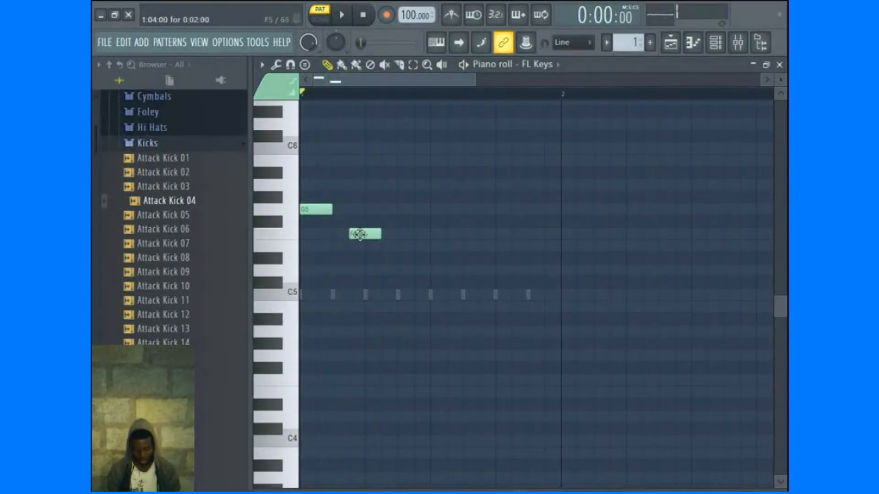
# - Raise the second FL Keys note to G5, keeping it on step 4, and play the pattern
pyautogui.moveTo(349, 236); pyautogui.dragTo(353, 210)
pyautogui.press('space')
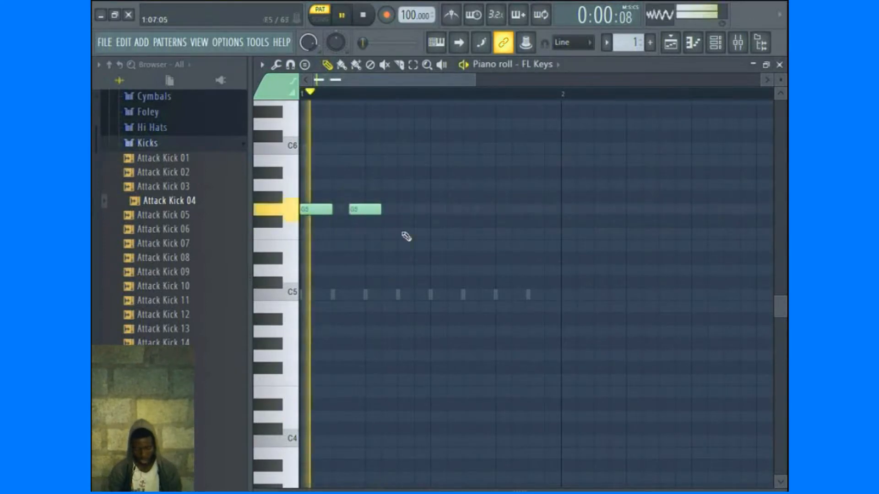
pyautogui.press('space')
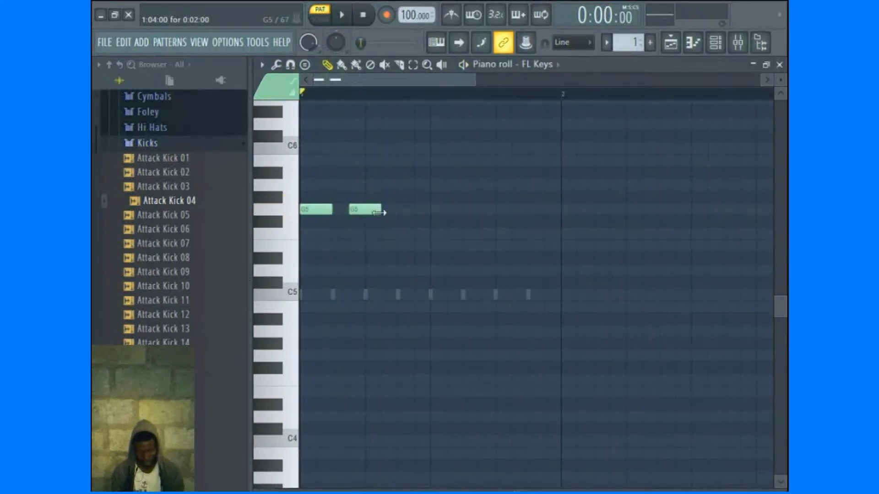
# - Move the second G5 note of the FL Keys melody to step 7 of bar 1 and play the pattern
pyautogui.moveTo(360, 209); pyautogui.dragTo(385, 210)
pyautogui.press('space')
pyautogui.press('space')
pyautogui.moveTo(386, 213); pyautogui.dragTo(405, 213)
pyautogui.press('space')
pyautogui.press('space')
pyautogui.press('space')
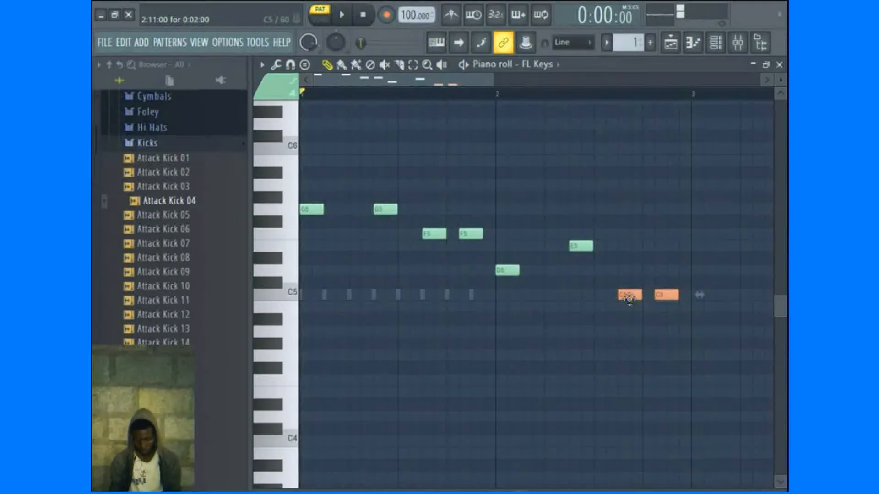
pyautogui.press('space')
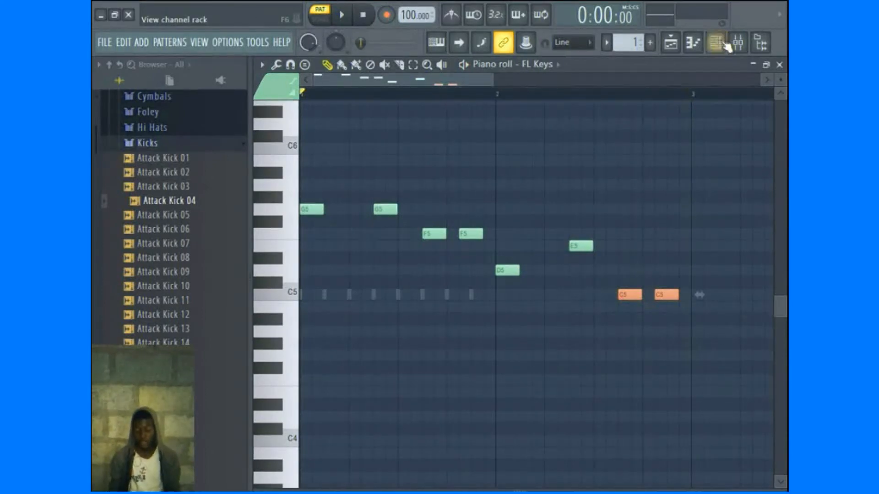
# - Show the channel rack, select the FL Keys channel and cut its melody notes out of pattern 1
pyautogui.click(724, 51)
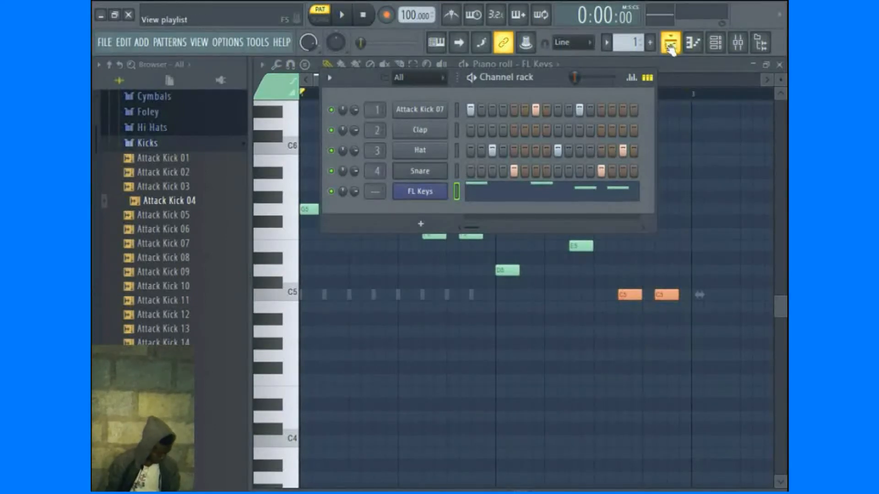
pyautogui.moveTo(544, 82); pyautogui.dragTo(554, 83)
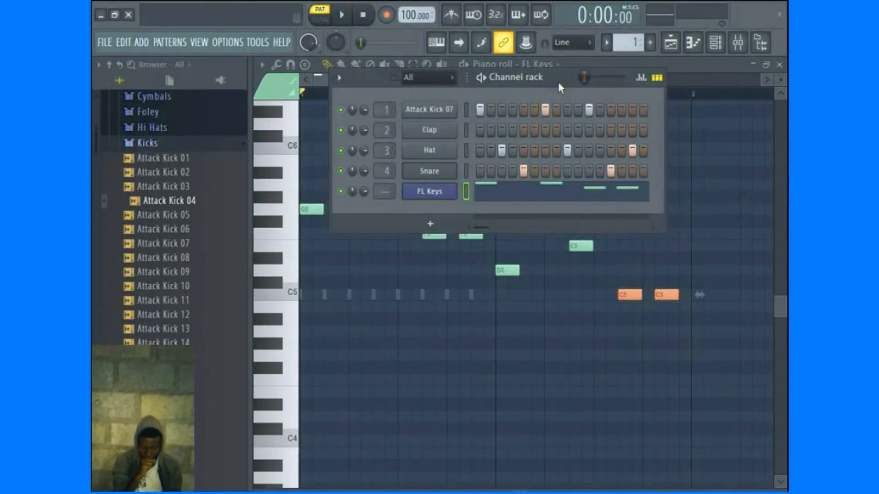
pyautogui.click(468, 191)
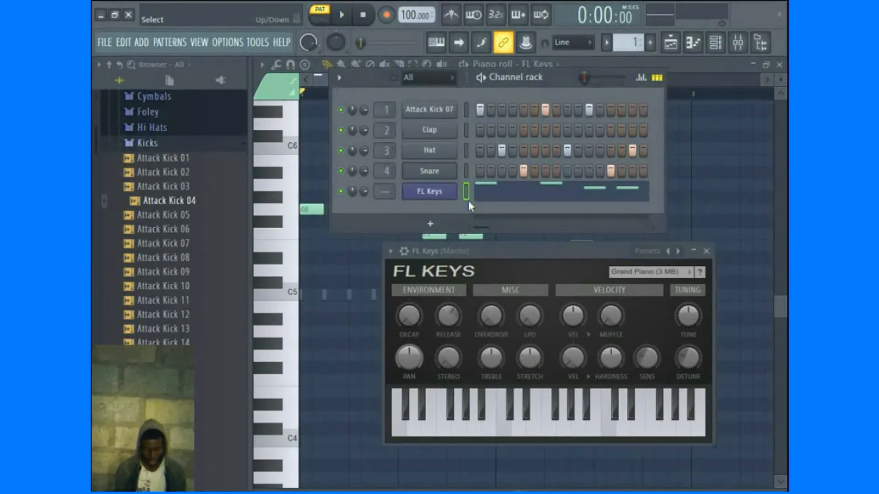
pyautogui.hotkey('ctrl', 'x')
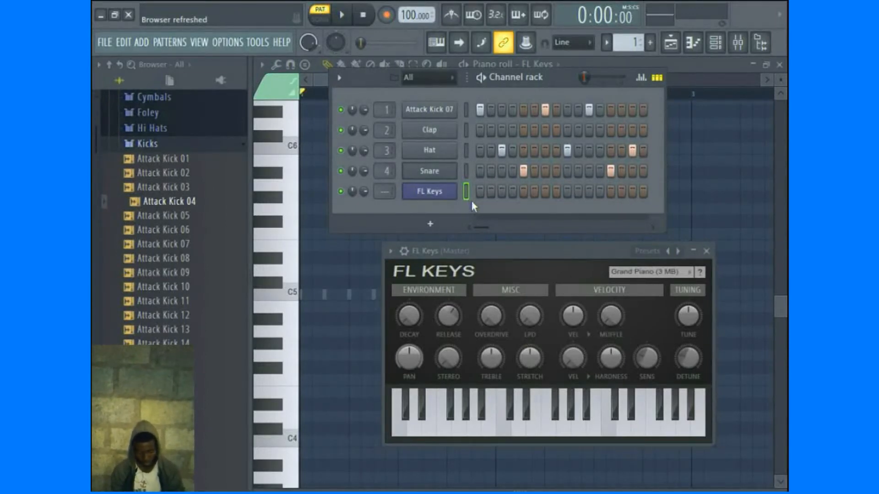
# - Switch to pattern 2, paste the melody into its FL Keys channel and play the pattern
pyautogui.click(626, 44)
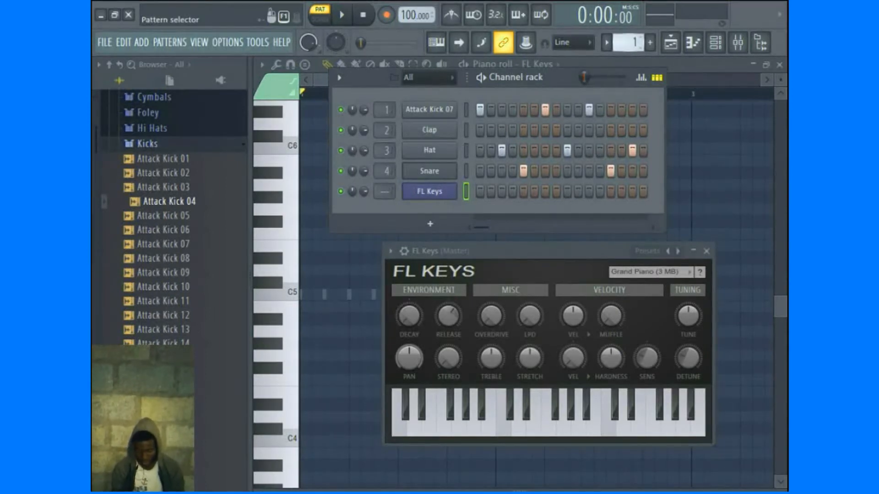
pyautogui.moveTo(627, 44); pyautogui.dragTo(627, 39)
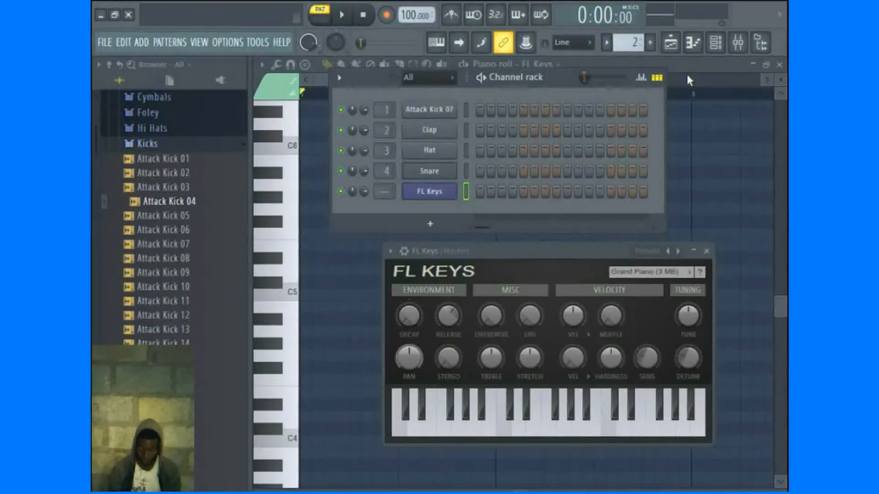
pyautogui.hotkey('ctrl', 'v')
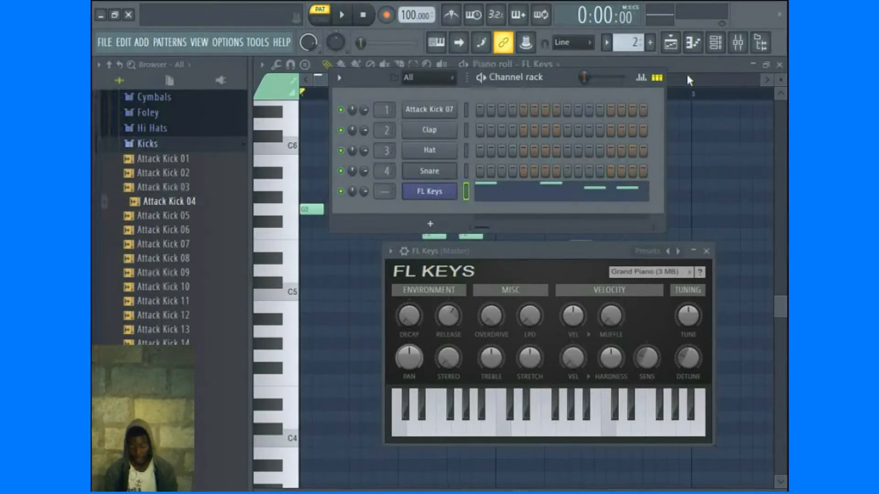
pyautogui.press('space')
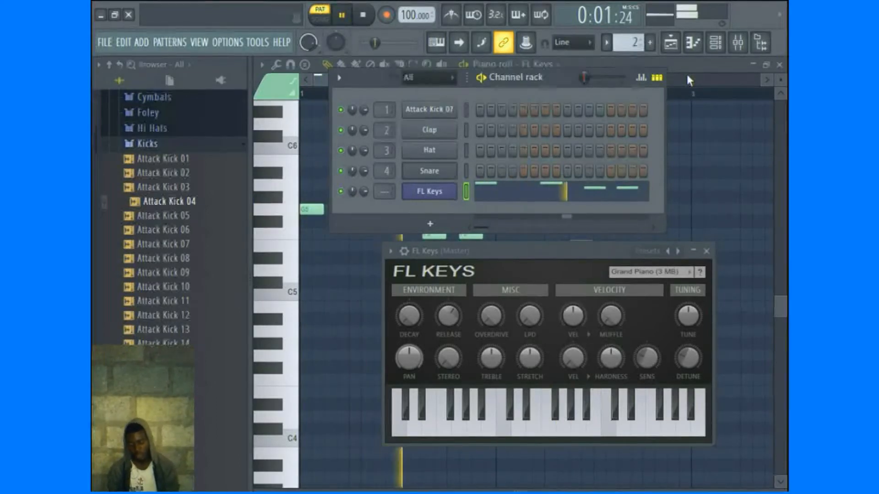
pyautogui.press('space')
# - Return to pattern 1 and play its drum sequence on its own
pyautogui.scroll(-1, 633, 42)
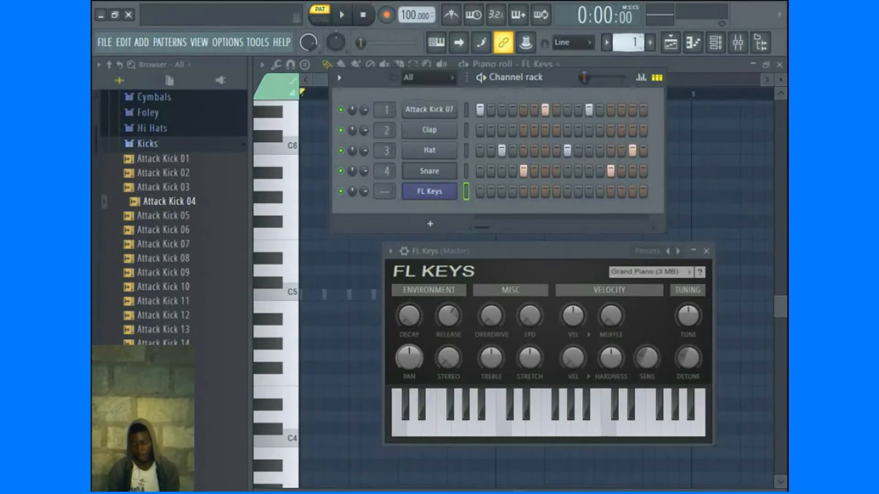
pyautogui.press('space')
pyautogui.press('space')
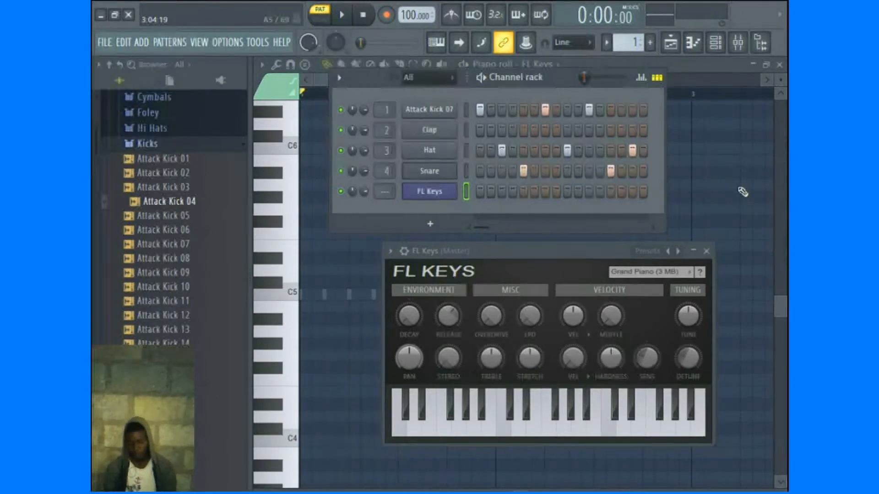
# - Open the playlist and place two Pattern 2 clips back to back on Track 2, starting at bars 1 and 3
pyautogui.click(671, 44)
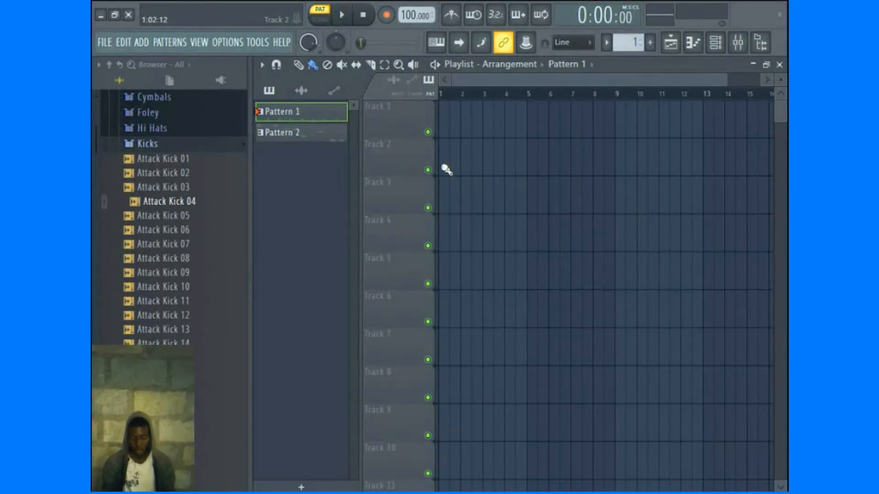
pyautogui.click(316, 133)
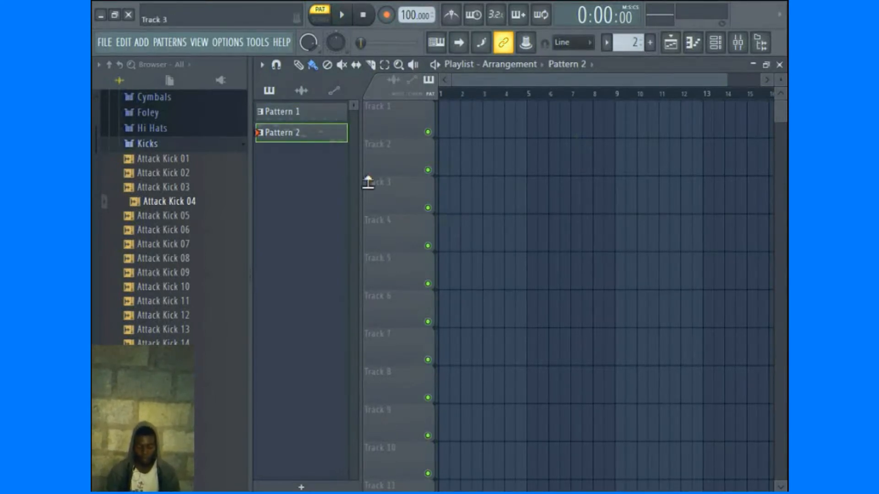
pyautogui.click(446, 164)
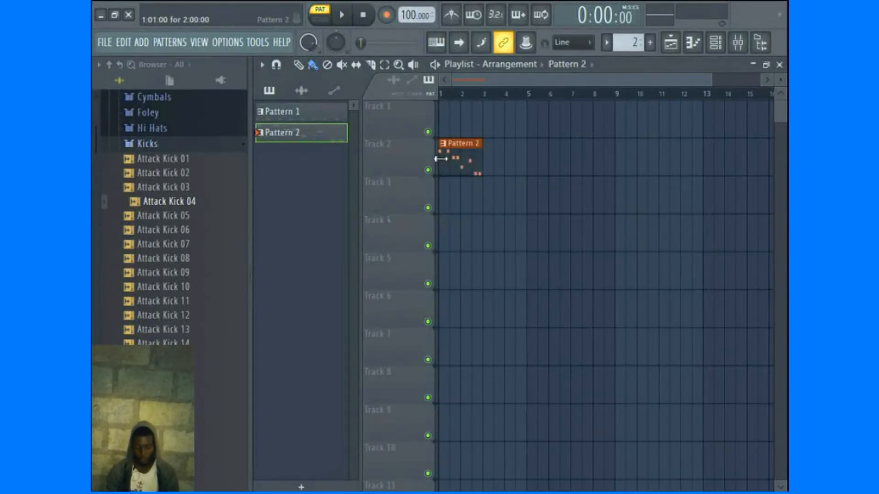
pyautogui.click(491, 168)
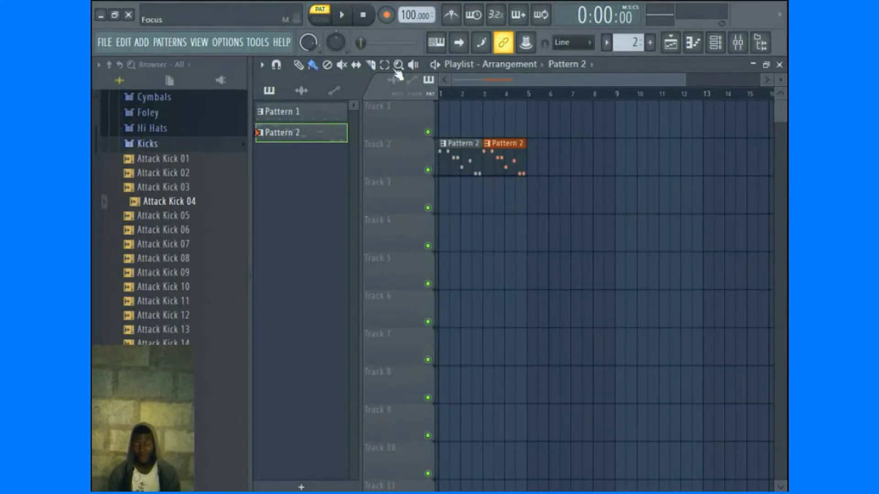
# - Switch playback to song mode and play the start of the arrangement
pyautogui.click(321, 18)
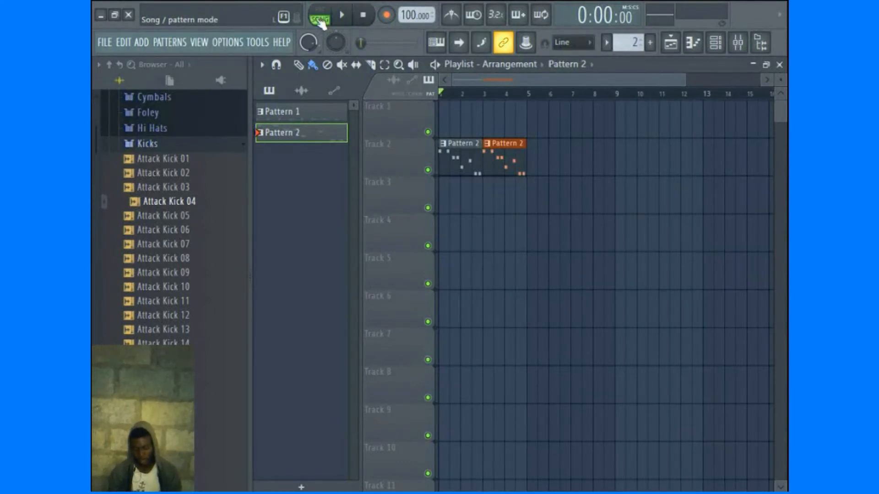
pyautogui.press('space')
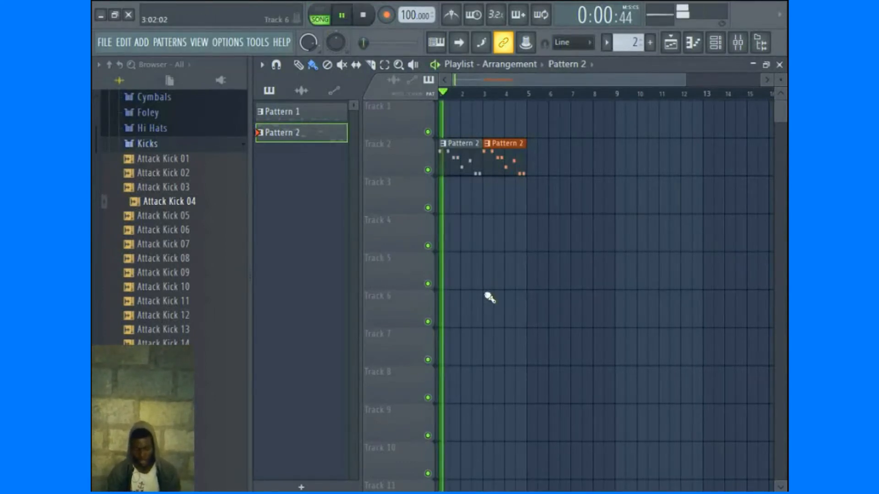
pyautogui.press('space')
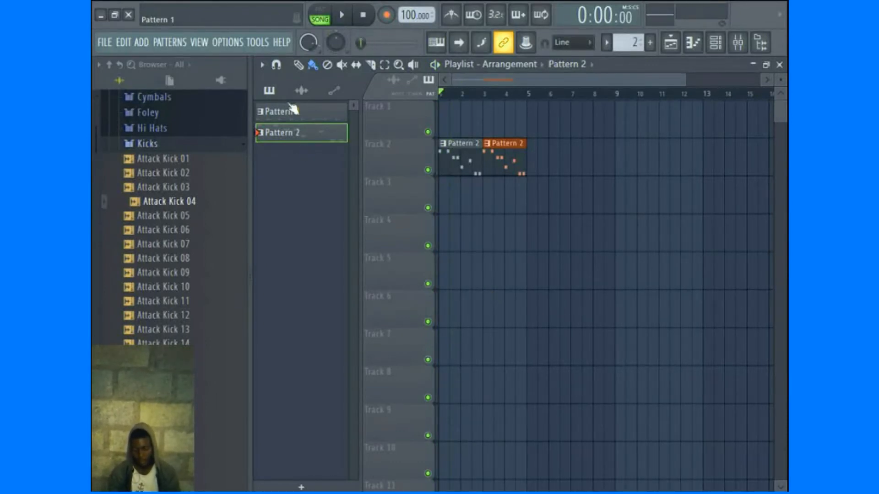
# - Place Pattern 1 clips on Track 1 at bars 3 and 4 and play the song
pyautogui.click(309, 115)
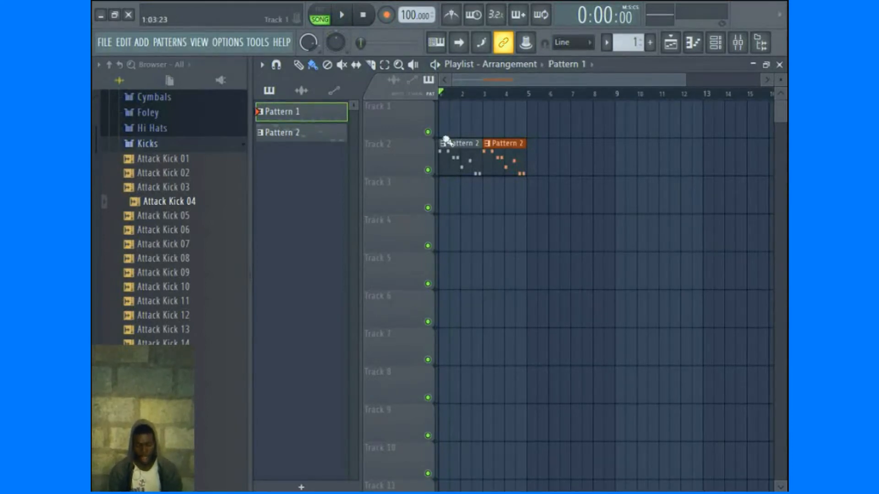
pyautogui.click(482, 116)
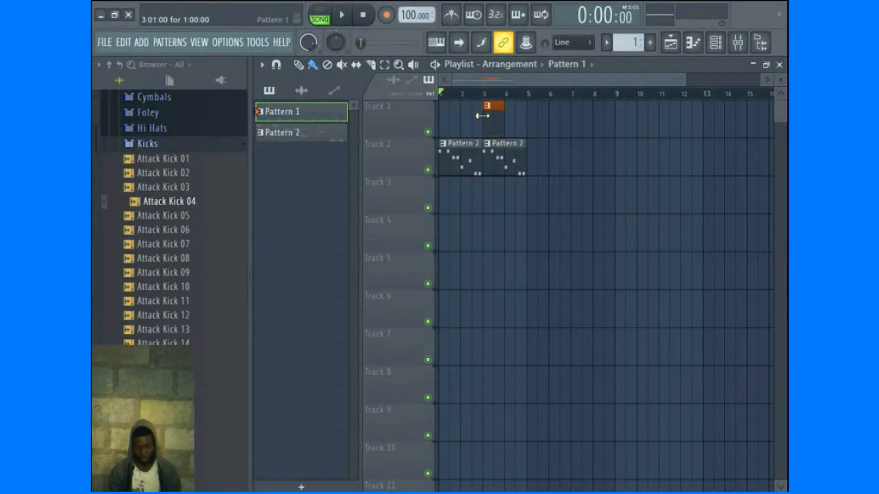
pyautogui.click(509, 121)
pyautogui.press('space')
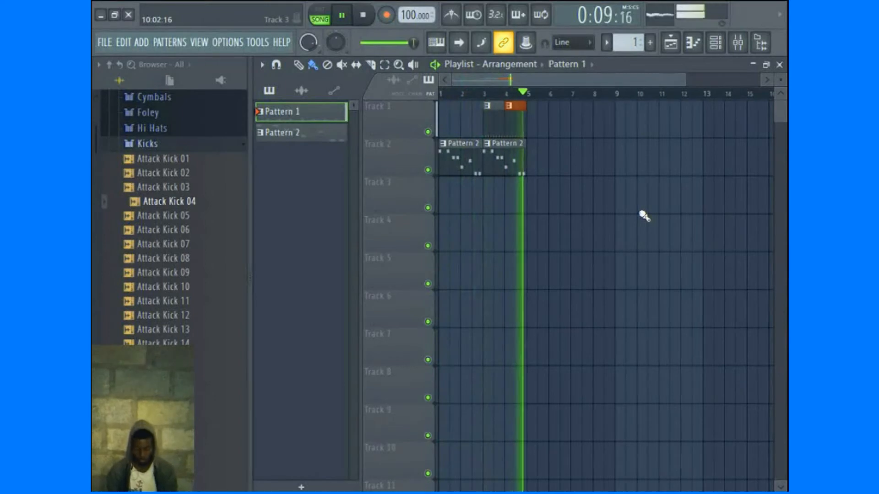
pyautogui.press('space')
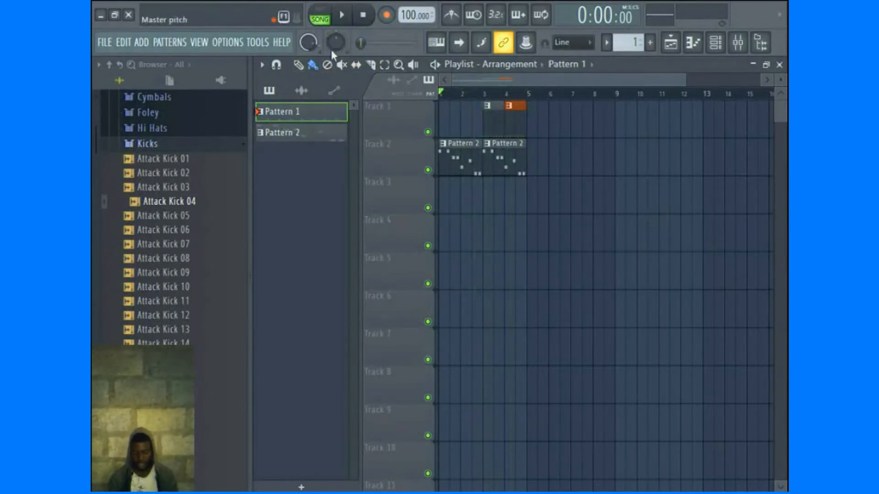
# - Add three Pattern 1 clips on Track 1 at bars 9, 10 and 11 with the Draw tool, and delete them again
pyautogui.click(302, 69)
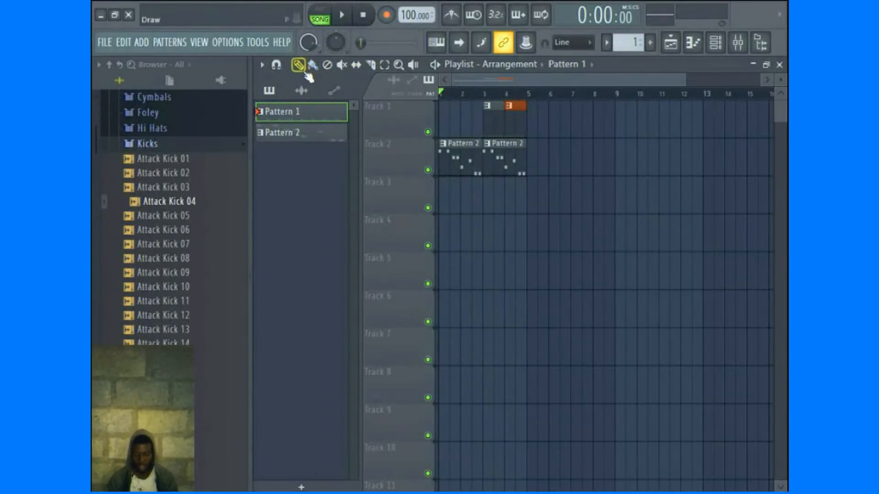
pyautogui.click(625, 135)
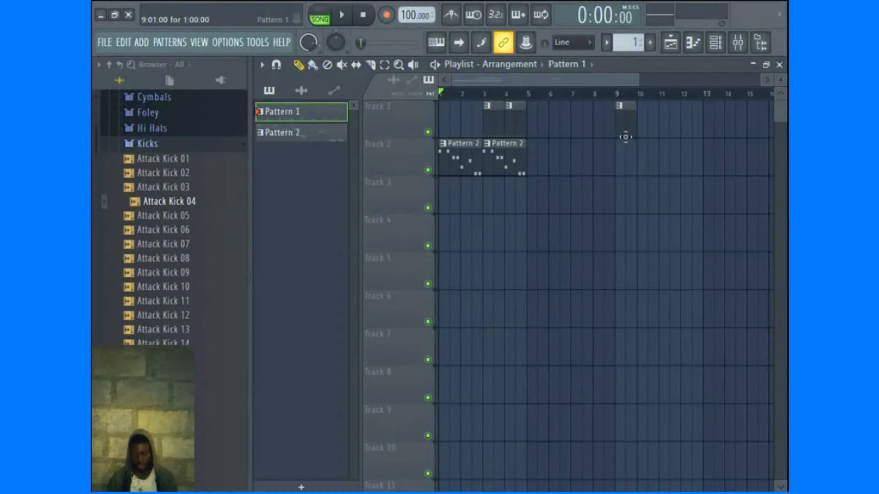
pyautogui.click(641, 128)
pyautogui.click(661, 117)
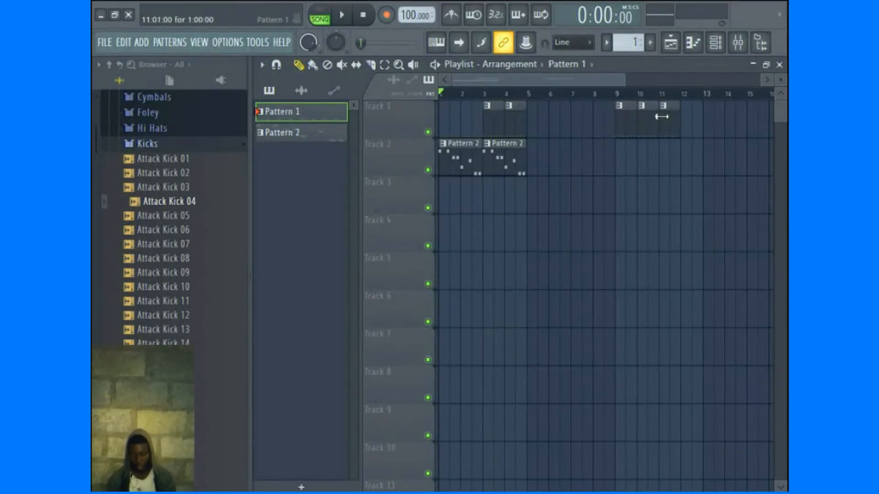
pyautogui.rightClick(669, 133)
pyautogui.rightClick(648, 132)
pyautogui.rightClick(625, 131)
# - Paint a continuous run of Pattern 1 clips along Track 1 from bar 9 through bar 20, and delete the run
pyautogui.click(313, 65)
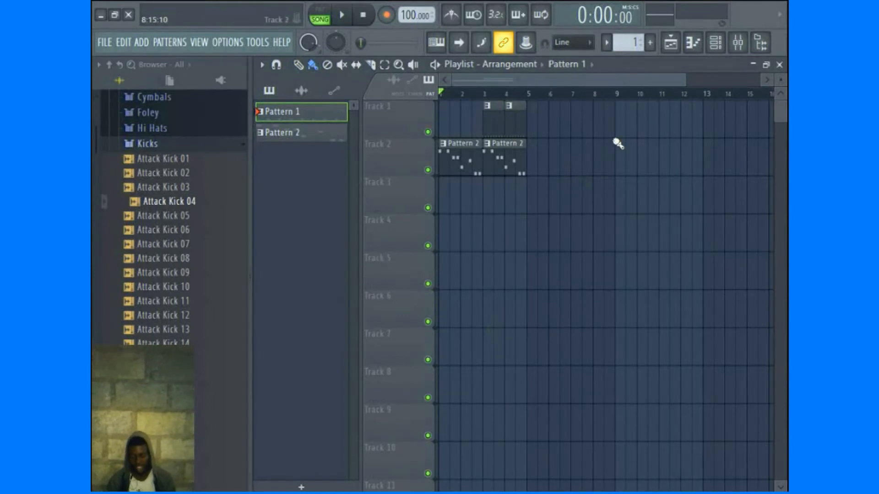
pyautogui.moveTo(619, 131)
pyautogui.mouseDown()
pyautogui.moveTo(783, 128)
pyautogui.moveTo(709, 118)
pyautogui.mouseUp()
pyautogui.moveTo(570, 87); pyautogui.dragTo(586, 80)
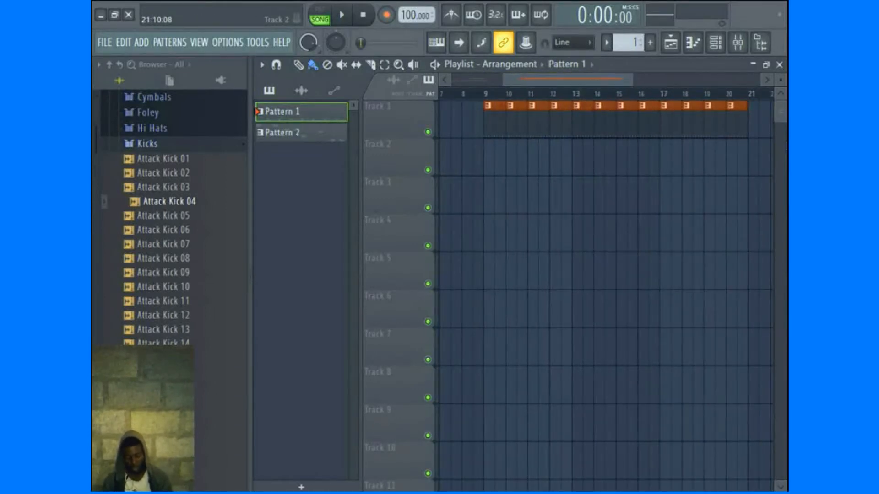
pyautogui.hotkey('ctrl', 'a')
pyautogui.press('Delete')
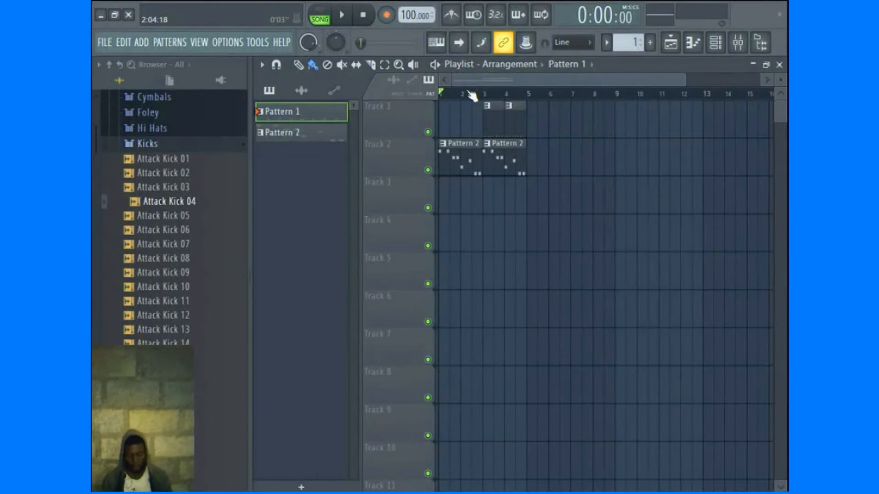
# - Erase the bar 4 Pattern 1 clip on Track 1 with the Delete tool, and undo the deletion
pyautogui.click(331, 65)
pyautogui.click(516, 126)
pyautogui.hotkey('ctrl', 'z')
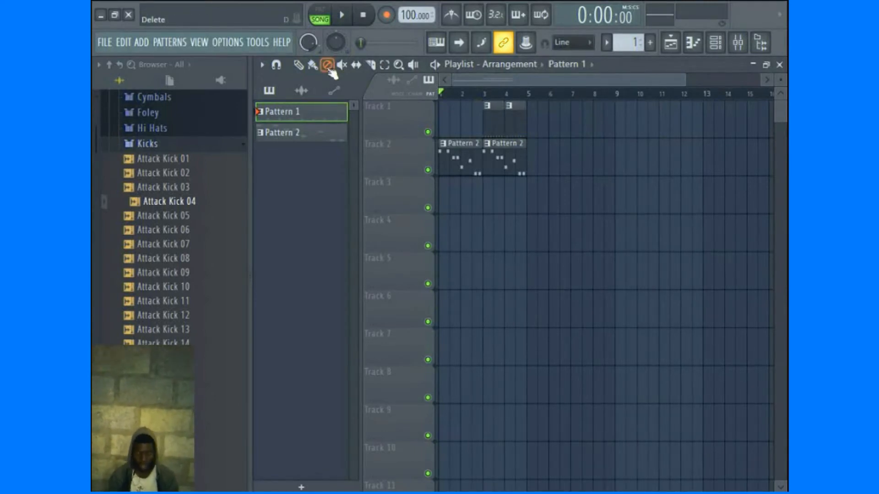
# - Remove the bar 4 clip on Track 1 while using the Draw tool, and undo the removal
pyautogui.click(299, 64)
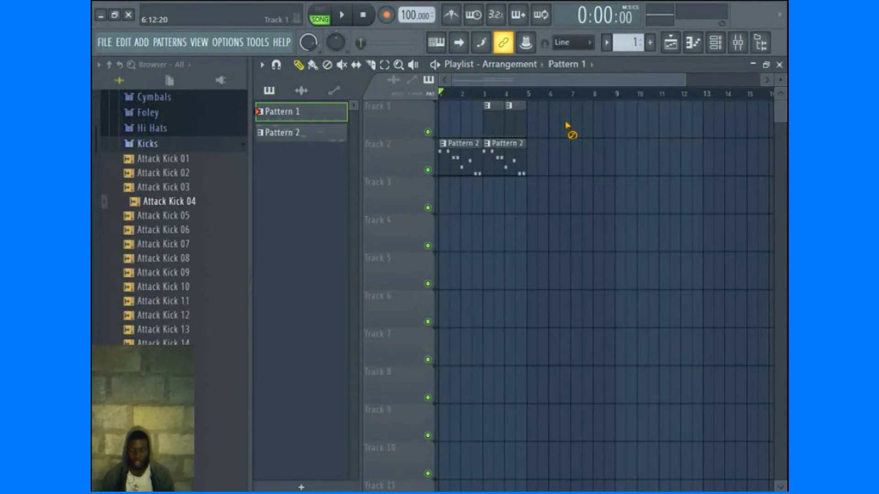
pyautogui.rightClick(524, 116)
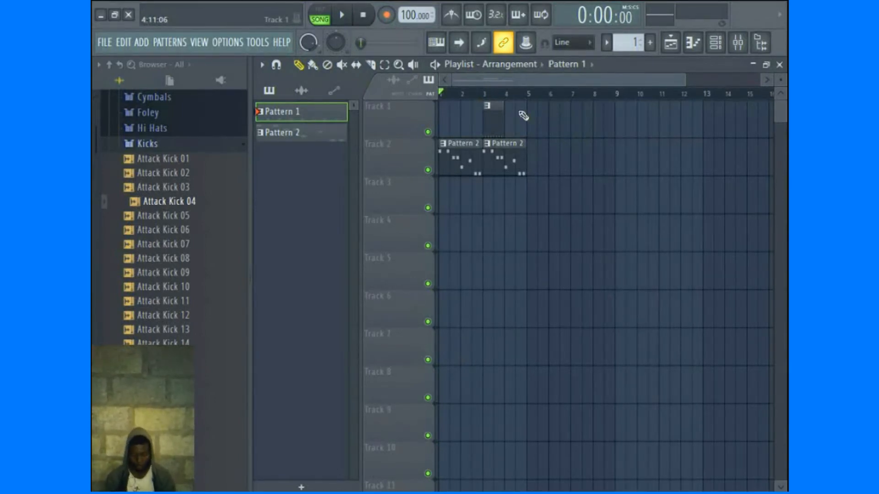
pyautogui.hotkey('ctrl', 'z')
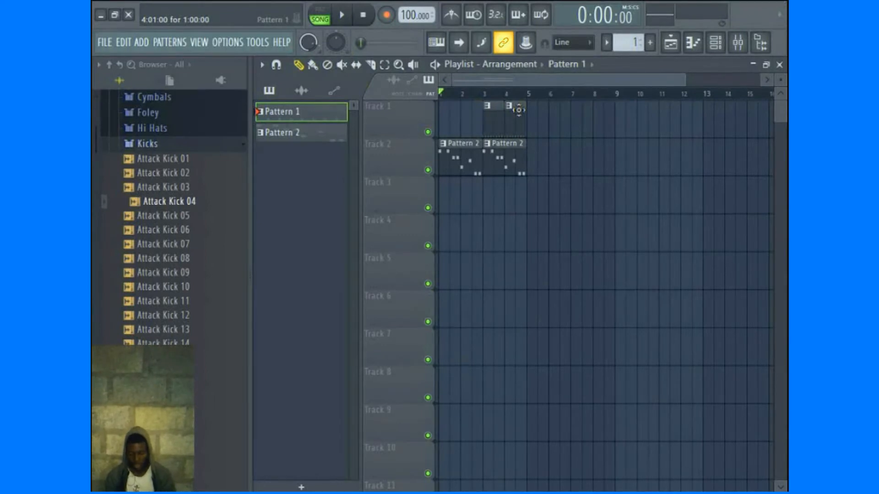
# - Mute both Pattern 1 clips on Track 1 with the Mute tool, and unmute them again
pyautogui.click(343, 66)
pyautogui.moveTo(522, 129); pyautogui.dragTo(467, 127)
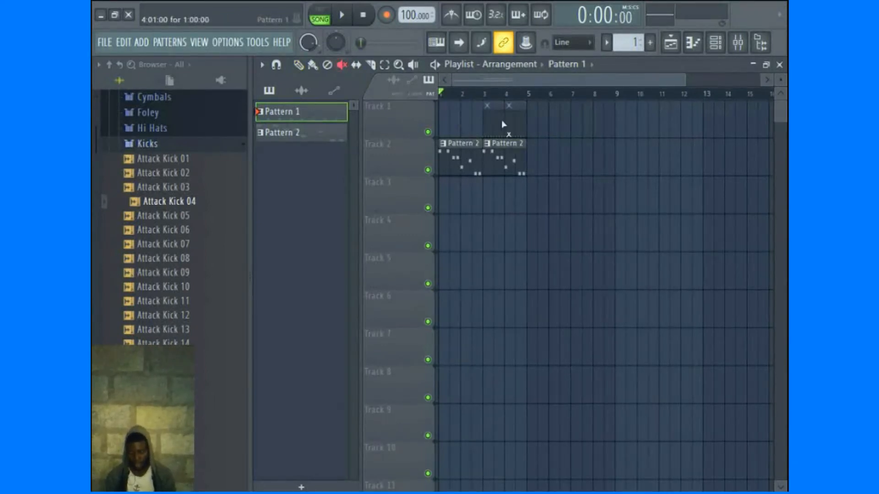
pyautogui.moveTo(458, 117); pyautogui.dragTo(573, 130)
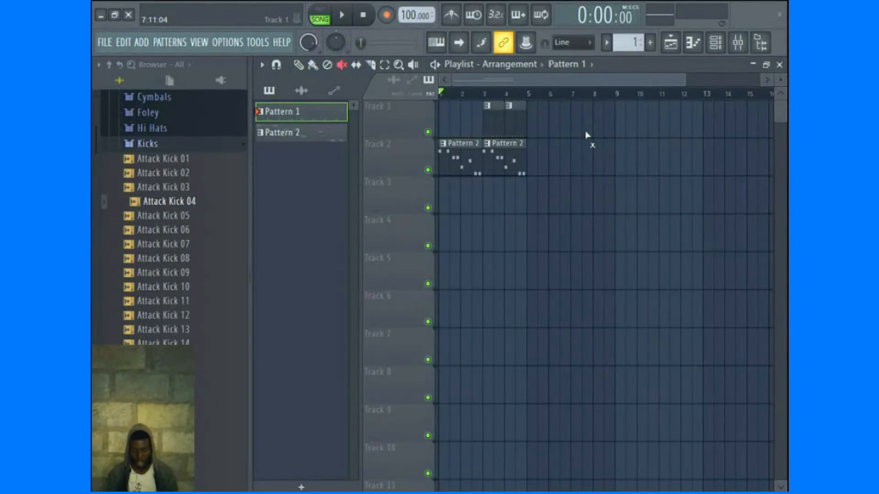
# - Mute both Pattern 1 clips on Track 1 while using the Draw tool, and unmute them again
pyautogui.click(299, 65)
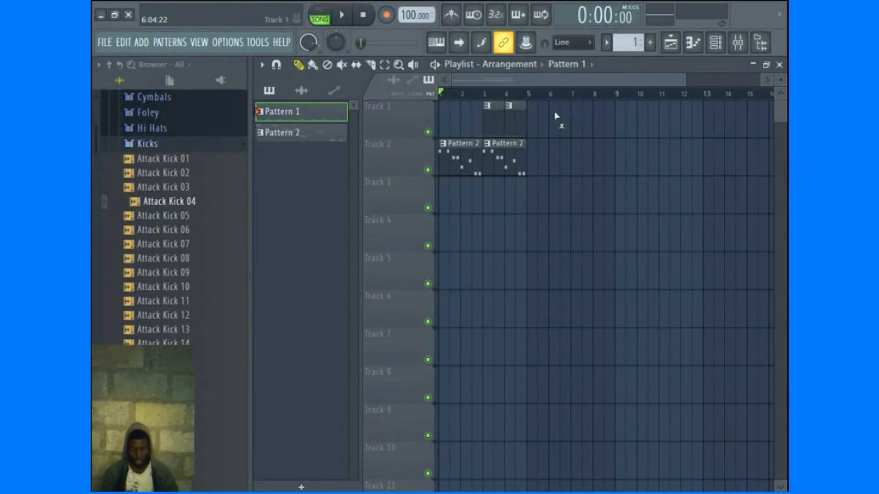
pyautogui.moveTo(554, 113); pyautogui.dragTo(469, 126)
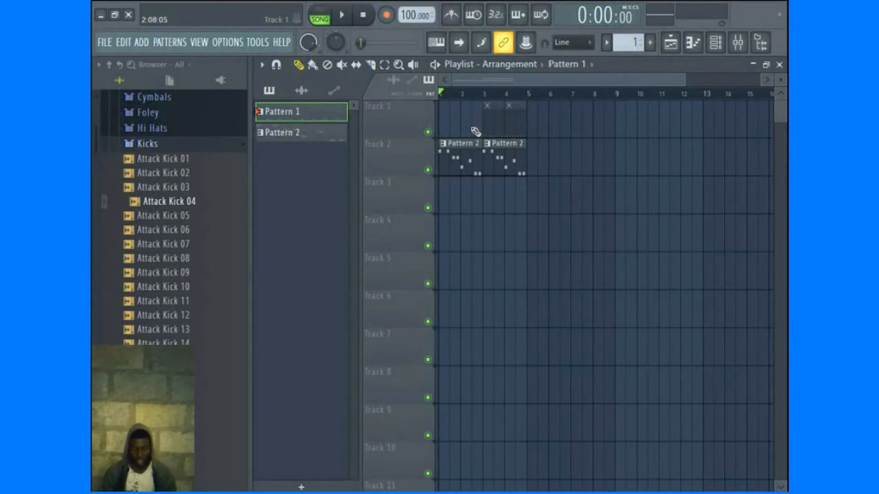
pyautogui.moveTo(466, 122); pyautogui.dragTo(552, 134)
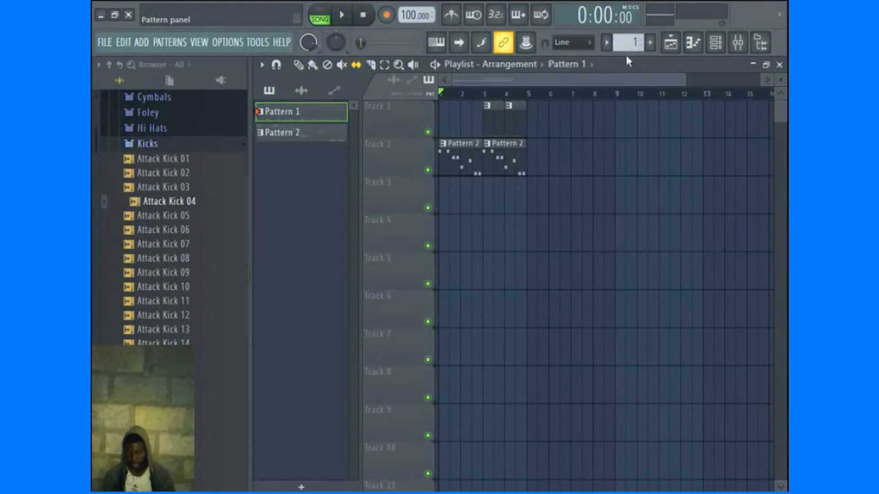
# - Slide the contents of the bar 3 Pattern 2 clip on Track 2 back and forth with the Slip tool
pyautogui.moveTo(683, 81); pyautogui.dragTo(539, 81)
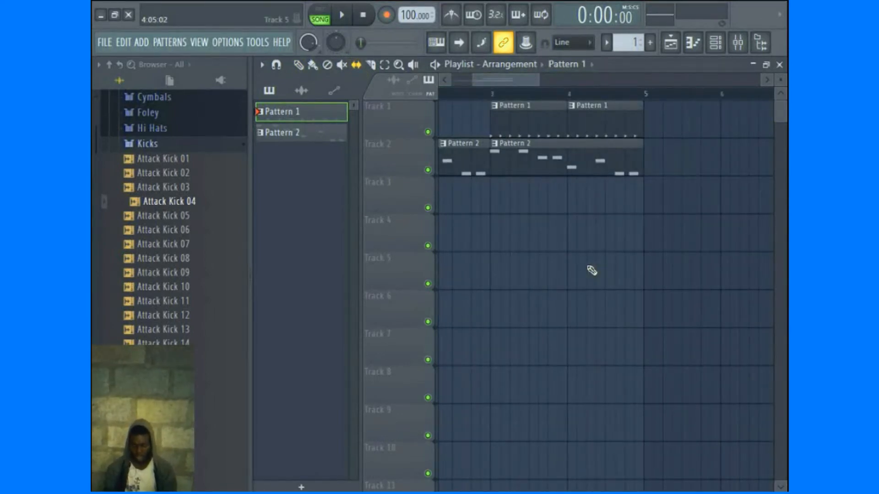
pyautogui.click(576, 159)
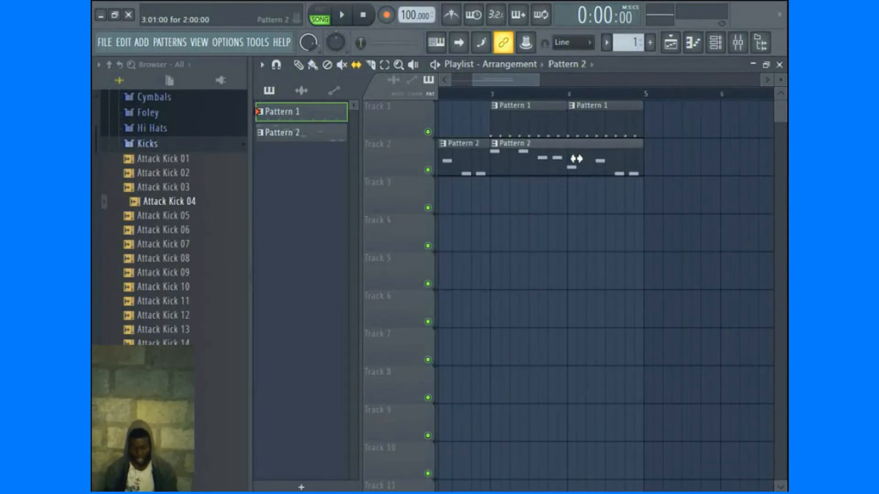
pyautogui.moveTo(576, 158); pyautogui.dragTo(566, 160)
pyautogui.moveTo(548, 160); pyautogui.dragTo(603, 206)
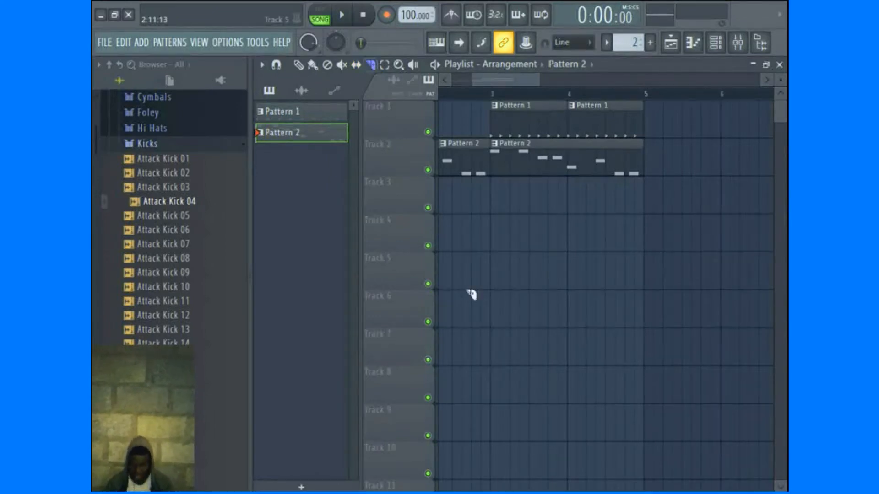
# - Slice the first Pattern 2 clip on Track 2 at bar 2 and slightly before it, and undo both cuts
pyautogui.moveTo(495, 79); pyautogui.dragTo(344, 45)
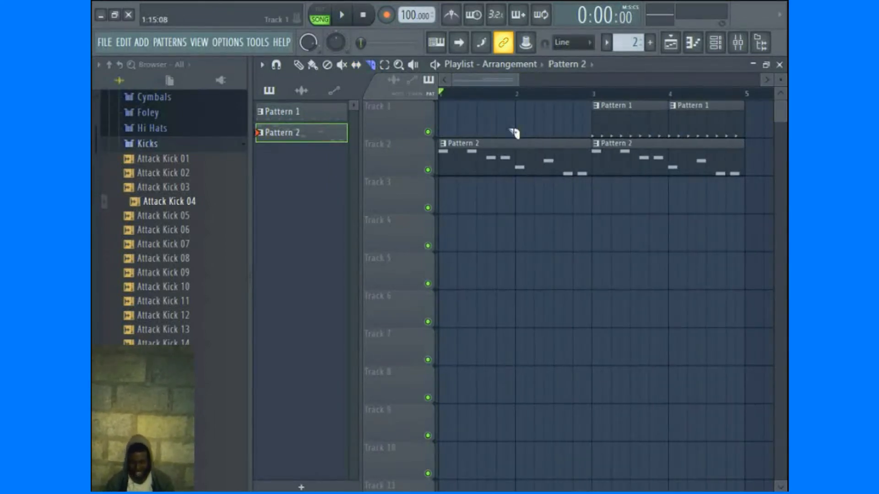
pyautogui.moveTo(515, 112); pyautogui.dragTo(516, 282)
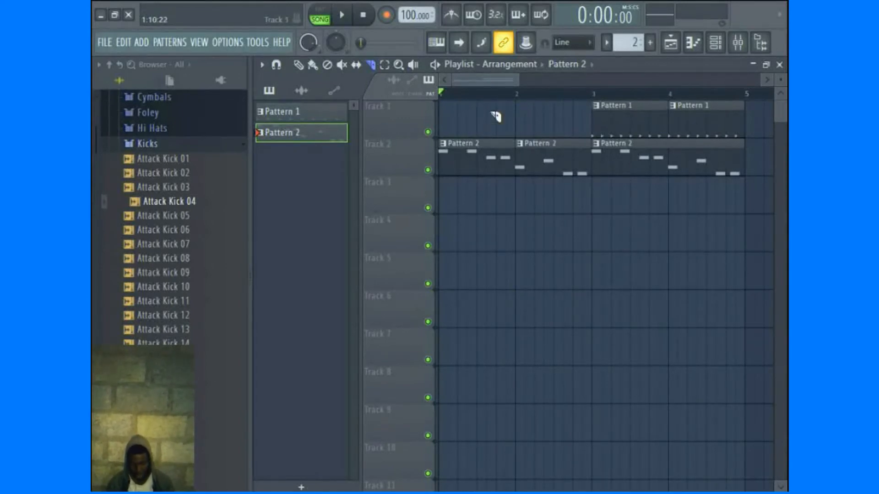
pyautogui.moveTo(496, 111); pyautogui.dragTo(503, 208)
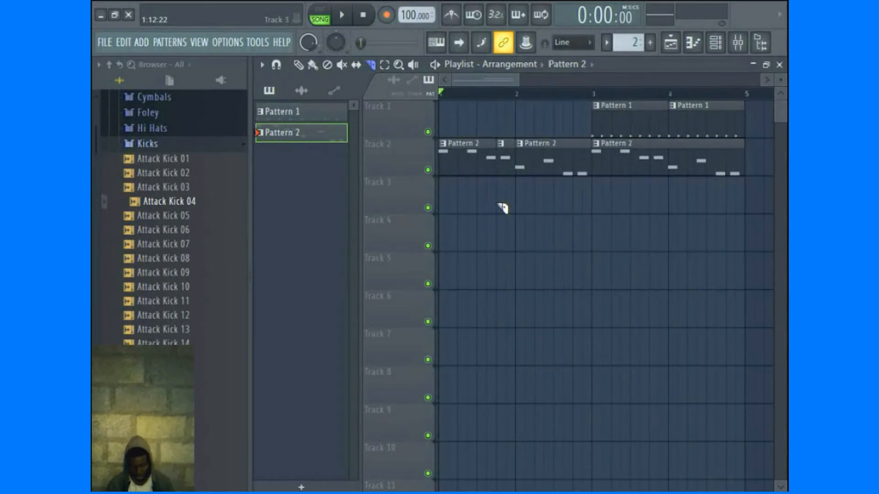
pyautogui.hotkey('ctrl', 'alt', 'z')
pyautogui.hotkey('ctrl', 'alt', 'z')
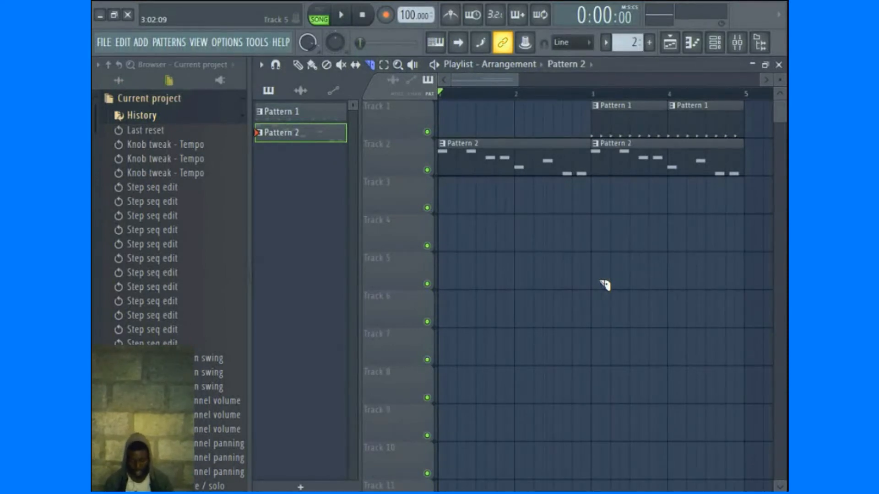
# - Duplicate the bar 3 Pattern 2 clip on Track 2 to bar 5, and delete the copy
pyautogui.click(297, 65)
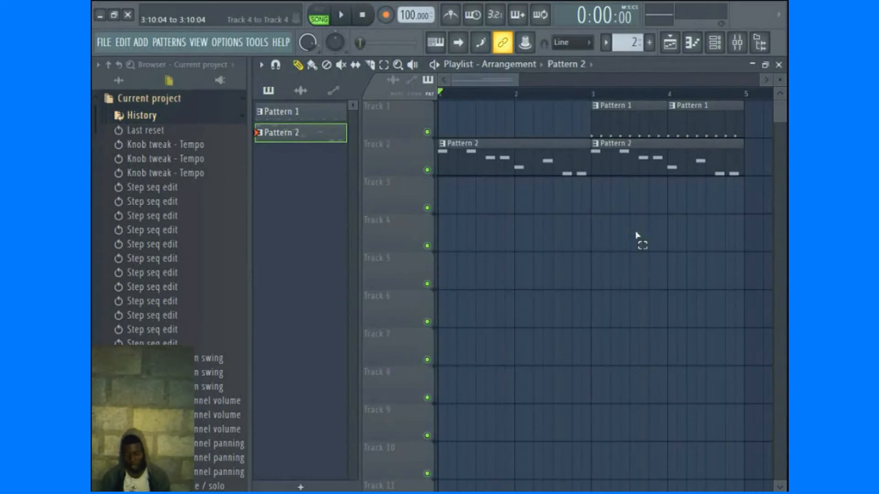
pyautogui.moveTo(636, 235); pyautogui.dragTo(630, 153)
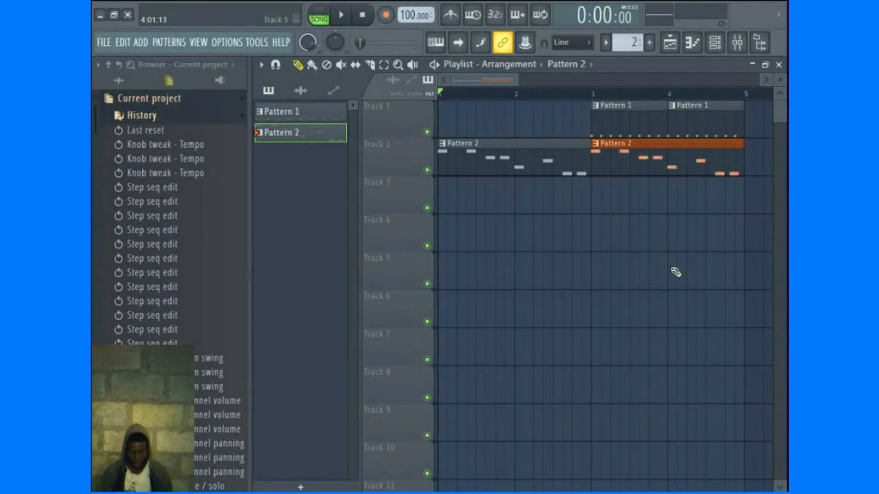
pyautogui.hscroll(1, 675, 272)
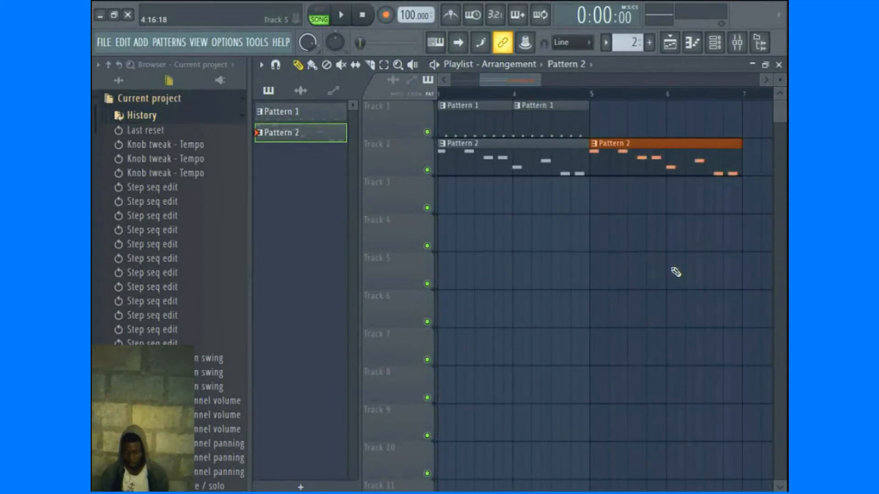
pyautogui.press('Delete')
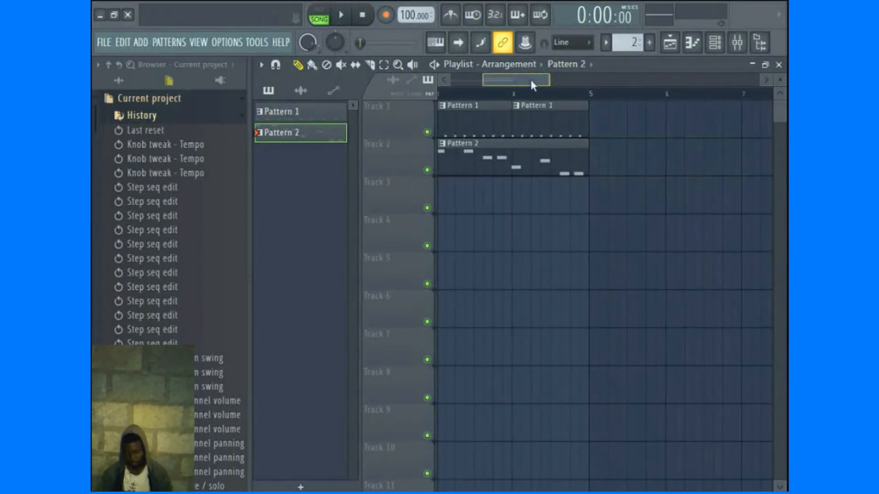
# - Magnify the clips with the Zoom tool, and audition the bar 3 Pattern 1 clip with the Playback tool
pyautogui.moveTo(531, 84); pyautogui.dragTo(577, 78)
pyautogui.click(398, 64)
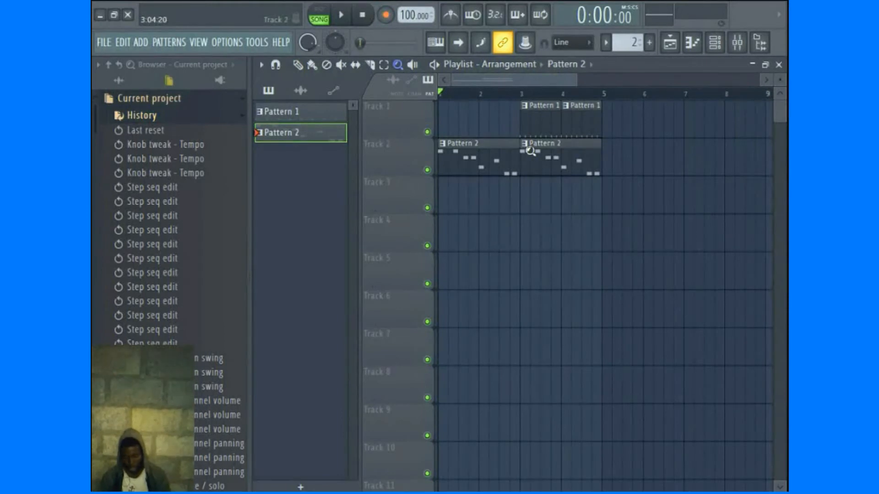
pyautogui.click(529, 133)
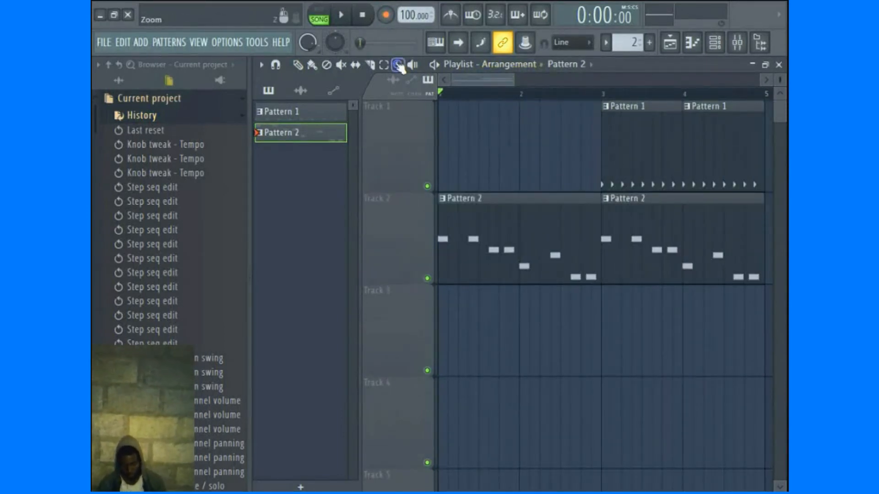
pyautogui.click(413, 66)
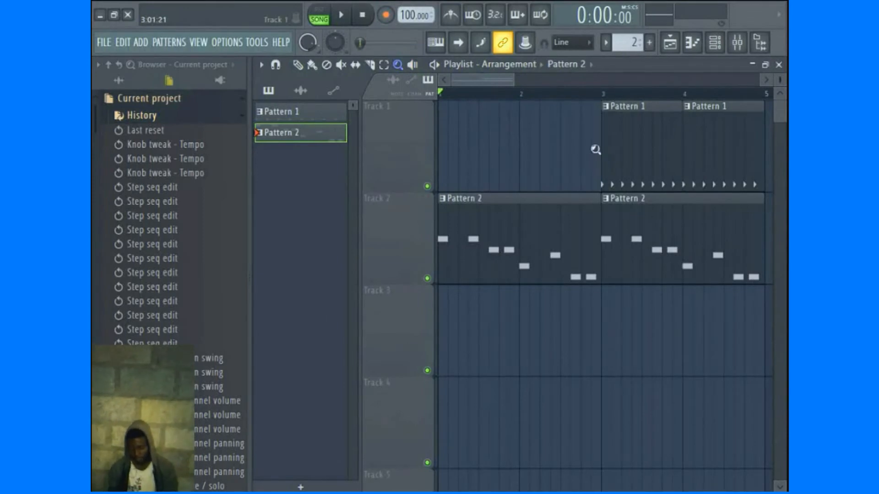
pyautogui.click(611, 147)
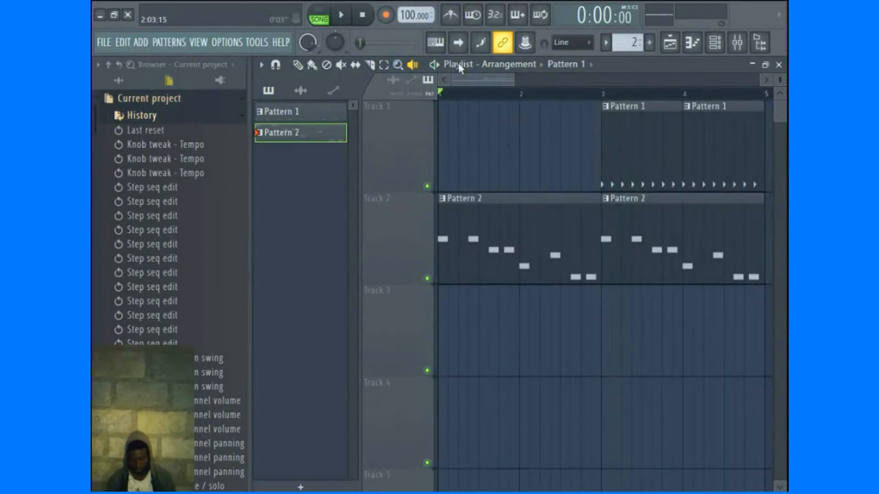
# - Cut the Hat and Snare steps out of Pattern 1 and paste them into a new Pattern 3
pyautogui.click(298, 66)
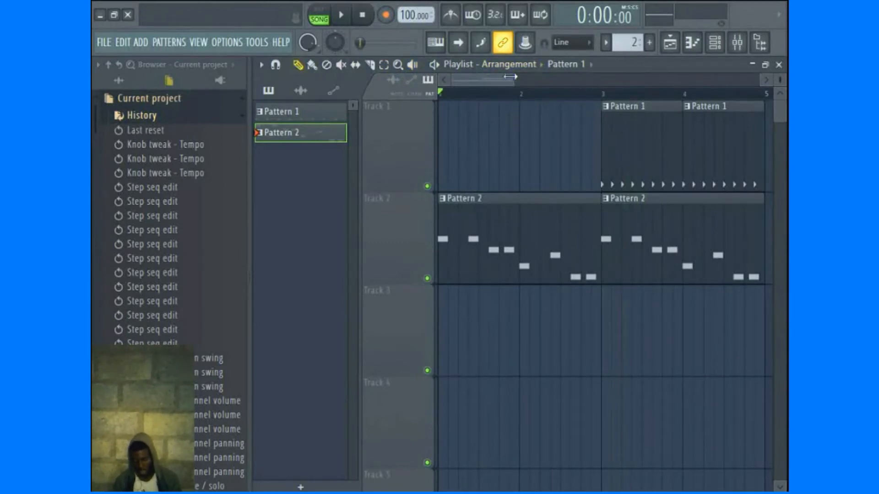
pyautogui.moveTo(510, 77); pyautogui.dragTo(736, 107)
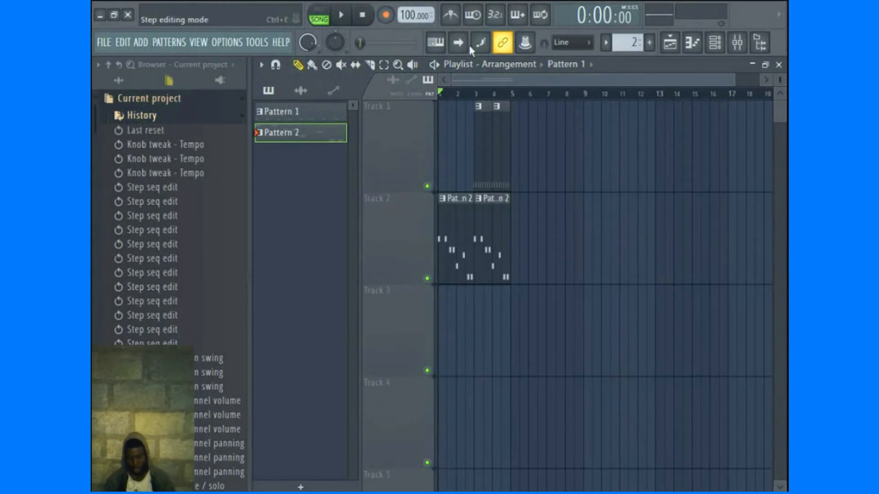
pyautogui.click(298, 115)
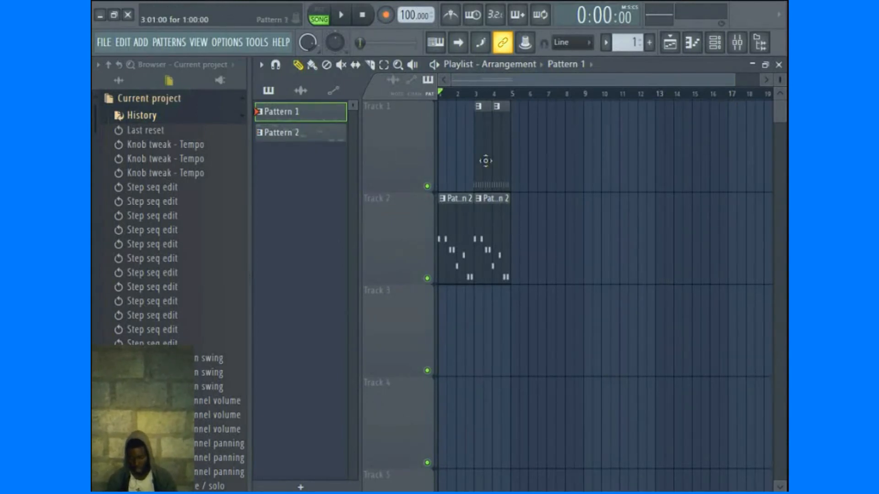
pyautogui.click(714, 42)
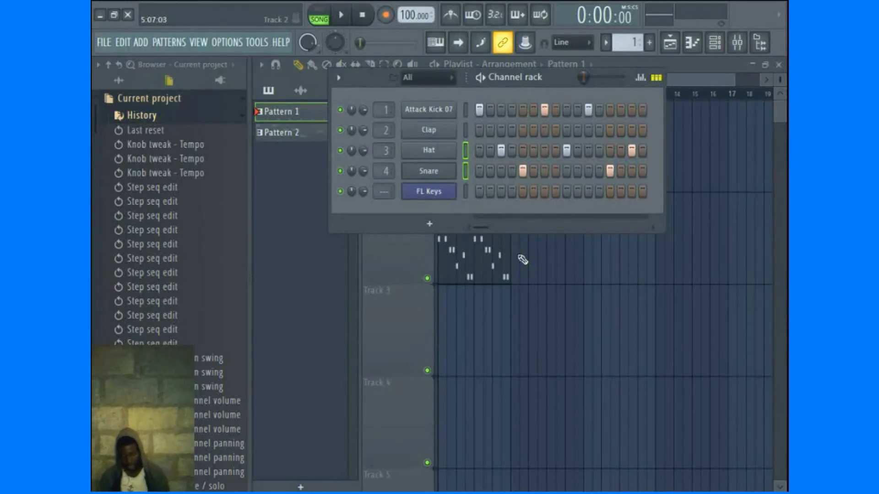
pyautogui.hotkey('ctrl', 'x')
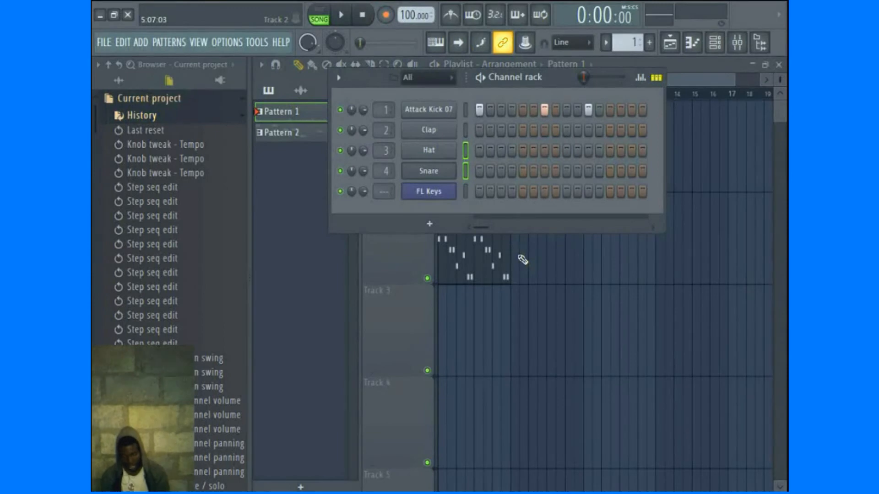
pyautogui.scroll(2, 634, 40)
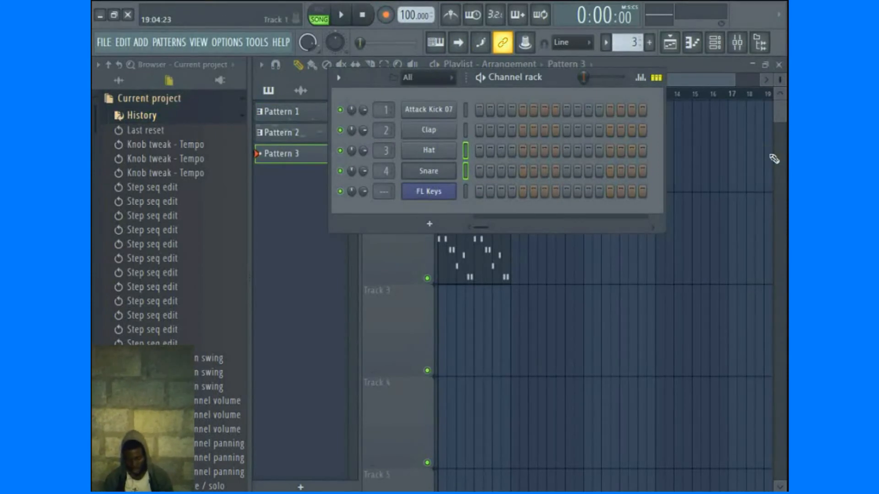
pyautogui.hotkey('ctrl', 'v')
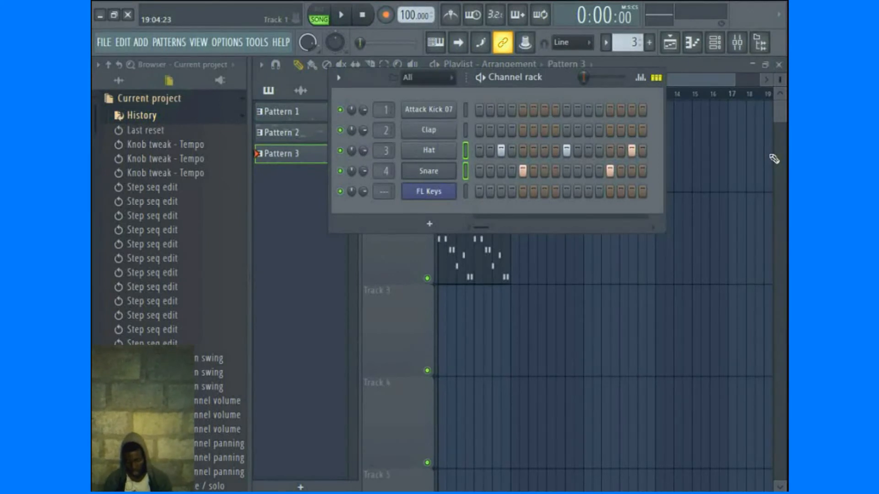
# - Duplicate the two Pattern 1 clips on Track 1 to bars 5 and 6, and delete the originals at bars 3 and 4
pyautogui.press('F6')
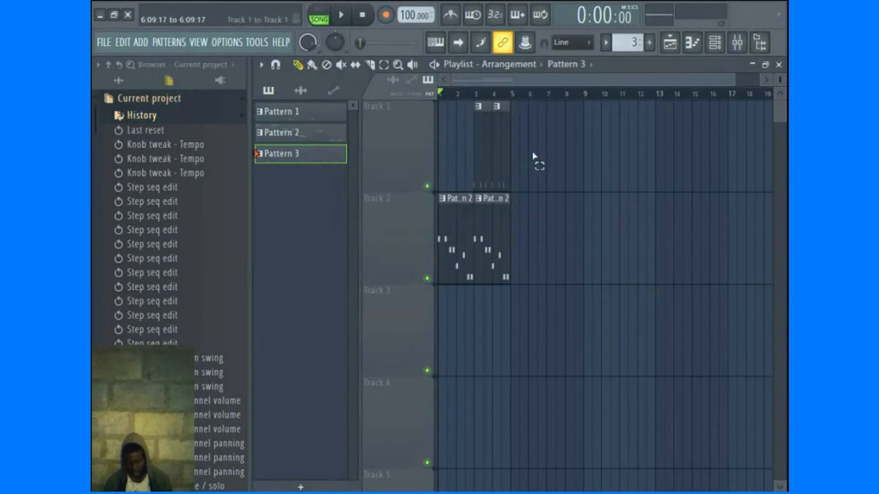
pyautogui.moveTo(533, 156); pyautogui.dragTo(469, 165)
pyautogui.hotkey('ctrl', 'b')
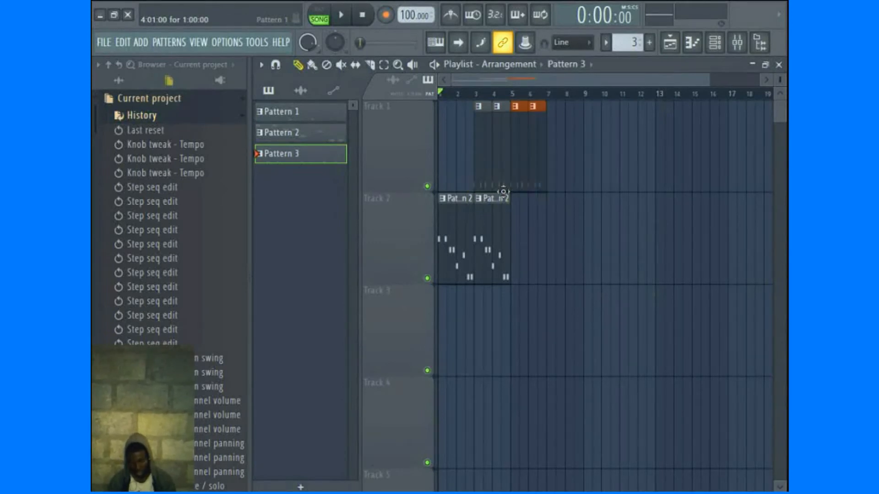
pyautogui.moveTo(506, 177); pyautogui.dragTo(461, 161)
pyautogui.press('Delete')
# - Duplicate the Pattern 1 and Pattern 2 clips on Tracks 1 and 2 so the arrangement runs through bar 8
pyautogui.moveTo(529, 239)
pyautogui.mouseDown()
pyautogui.moveTo(488, 242)
pyautogui.moveTo(541, 245)
pyautogui.moveTo(525, 251)
pyautogui.mouseUp()
pyautogui.moveTo(570, 320); pyautogui.dragTo(516, 157)
pyautogui.hotkey('ctrl', 'b')
# - Place two Pattern 3 clips on Track 3 of the playlist, at bars 3 and 4
pyautogui.press('F7')
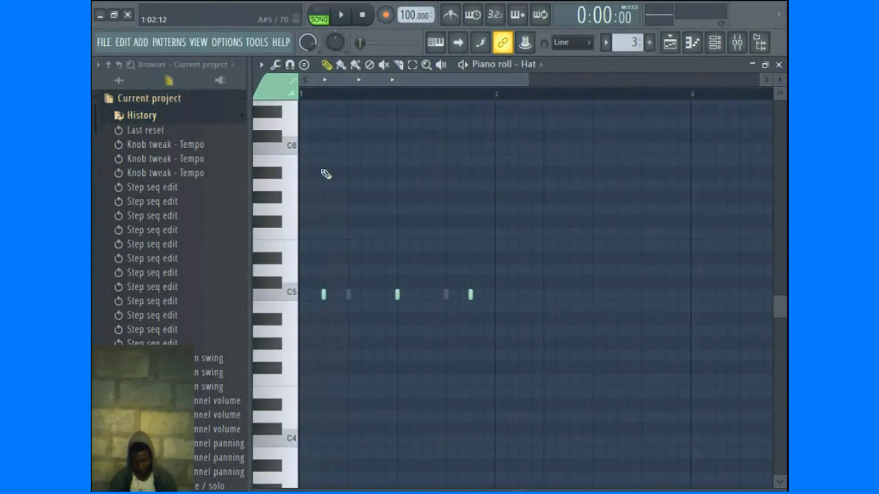
pyautogui.click(669, 42)
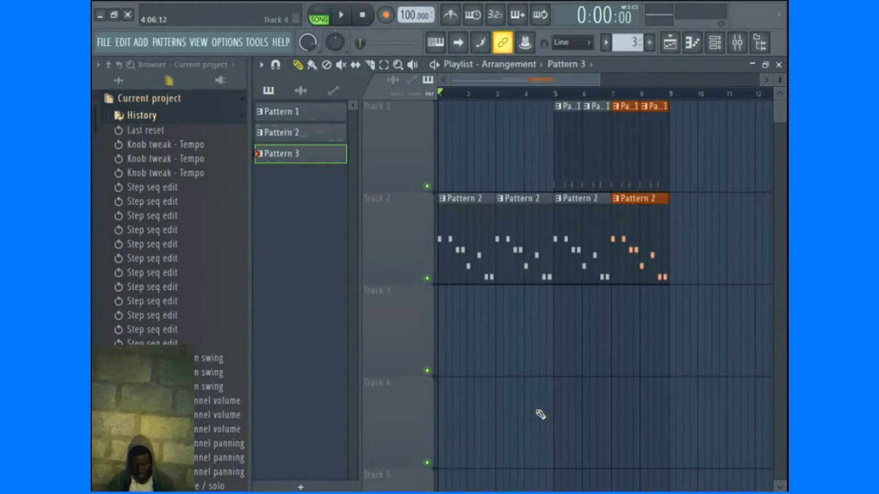
pyautogui.click(500, 329)
pyautogui.click(530, 326)
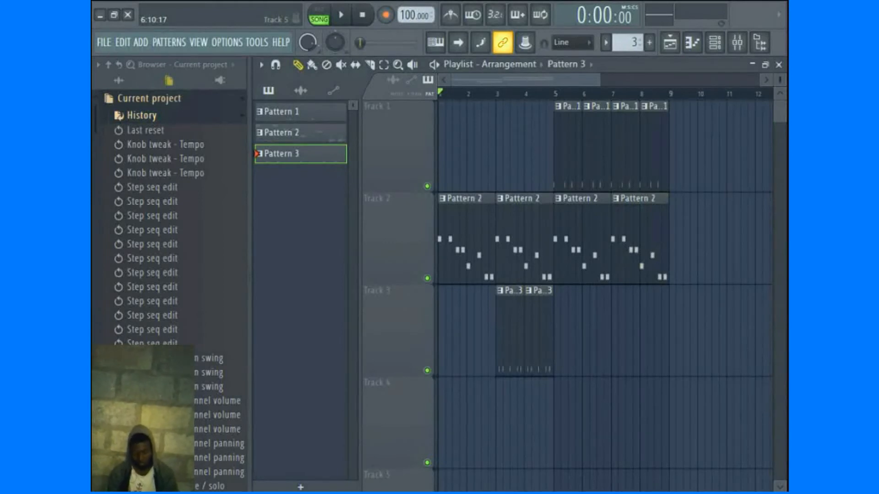
# - Play the arrangement, and duplicate the two Pattern 3 clips on Track 3 to fill bars 5 to 8
pyautogui.press('space')
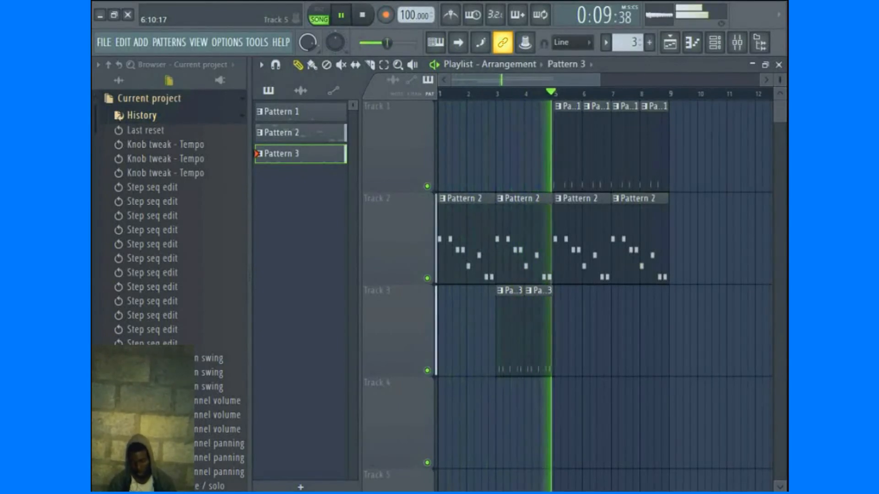
pyautogui.press('space')
pyautogui.press('space')
pyautogui.moveTo(582, 348); pyautogui.dragTo(506, 337)
pyautogui.hotkey('ctrl', 'b')
pyautogui.hotkey('ctrl', 'b')
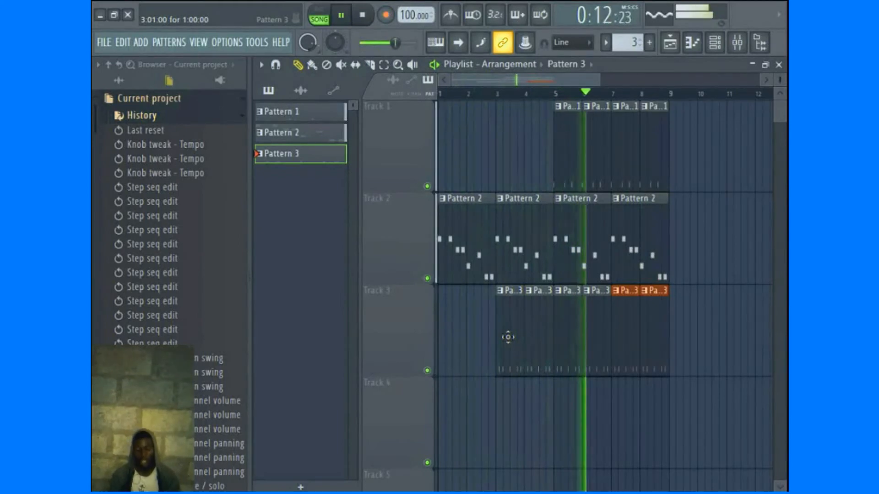
pyautogui.press('space')
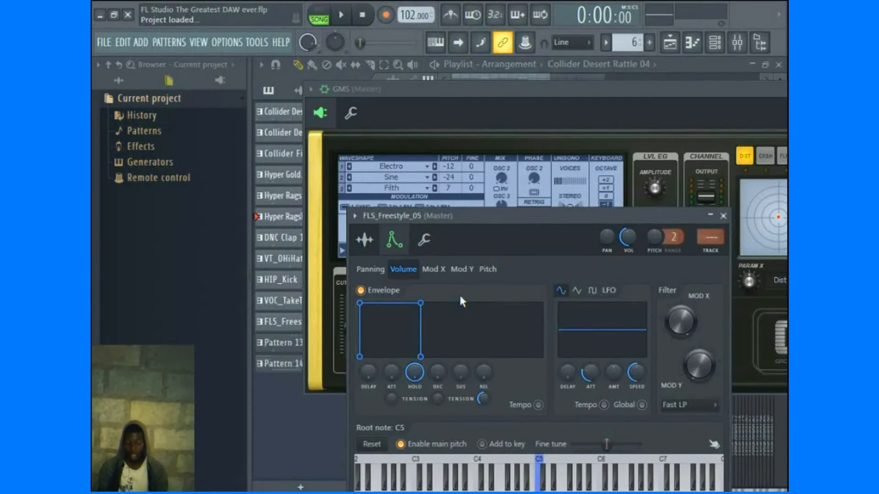
# - Show the whole playlist arrangement of the loaded demo project and play it from the start
pyautogui.click(670, 43)
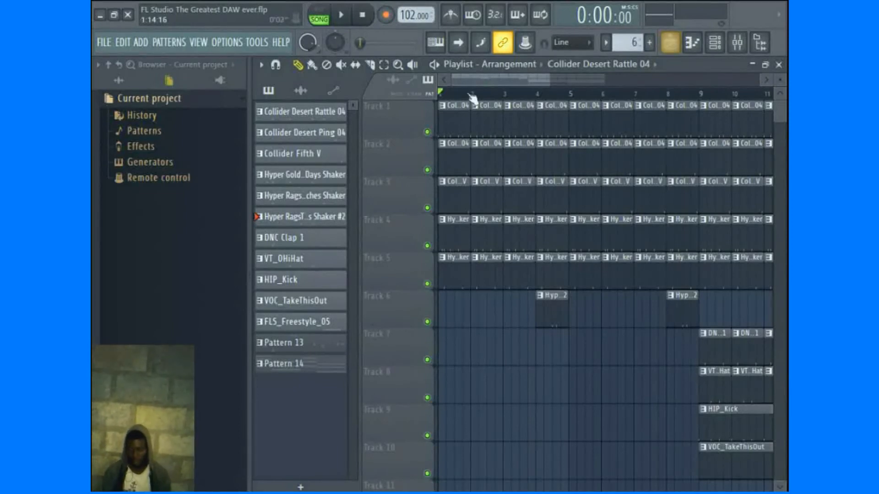
pyautogui.scroll(-3, 483, 81)
pyautogui.press('space')
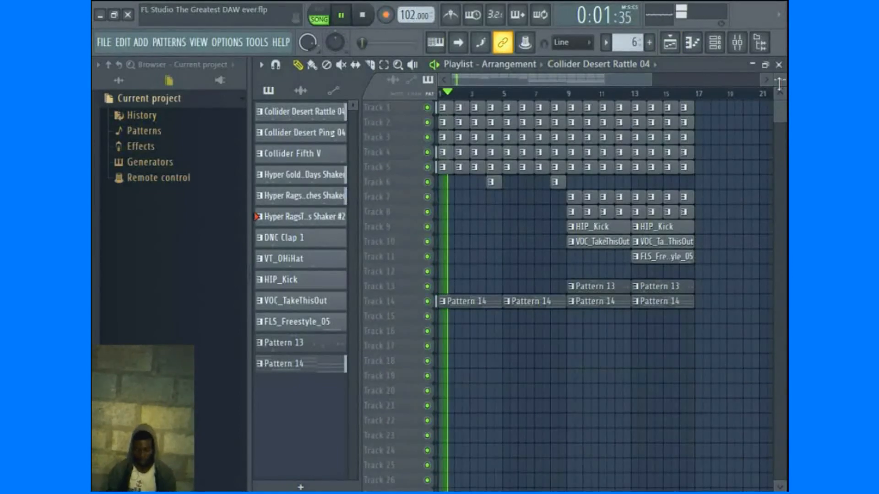